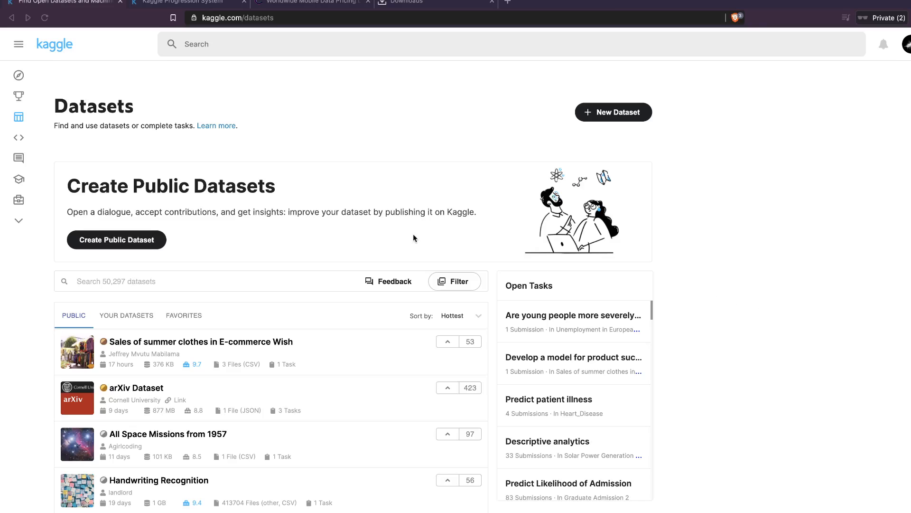
Examine the competition, dataset and notebook medal criteria on the Kaggle Progression System page
{"action": "left_click", "coordinate": [182, 4]}
{"action": "scroll", "coordinate": [269, 213], "scroll_direction": "up", "scroll_amount": 5}
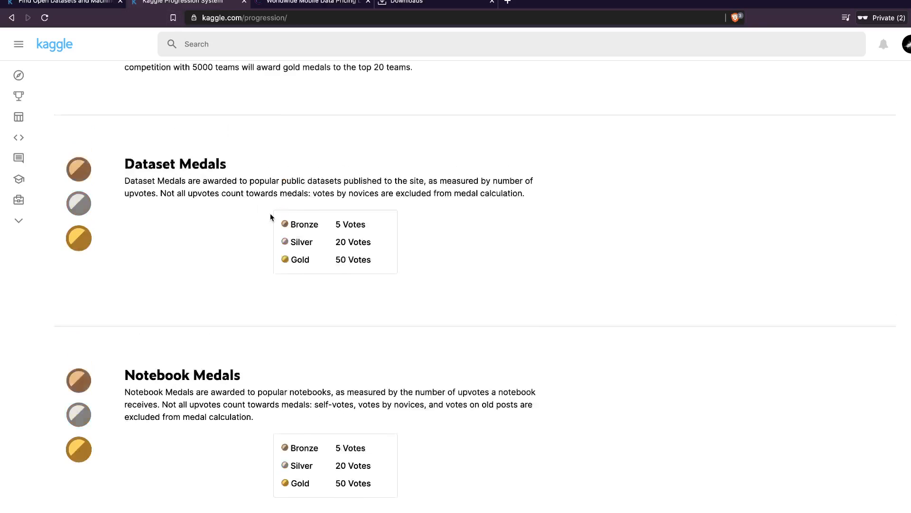
{"action": "scroll", "coordinate": [270, 214], "scroll_direction": "up", "scroll_amount": 2}
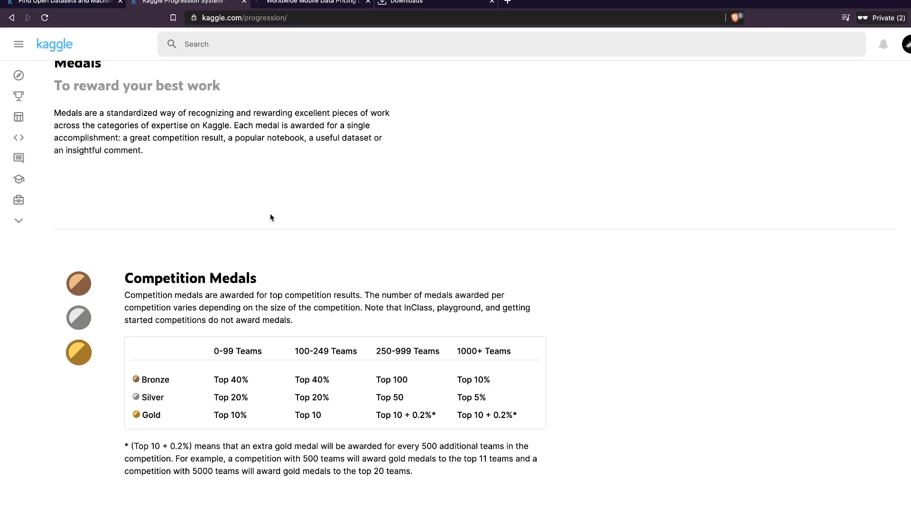
{"action": "scroll", "coordinate": [270, 217], "scroll_direction": "down", "scroll_amount": 2}
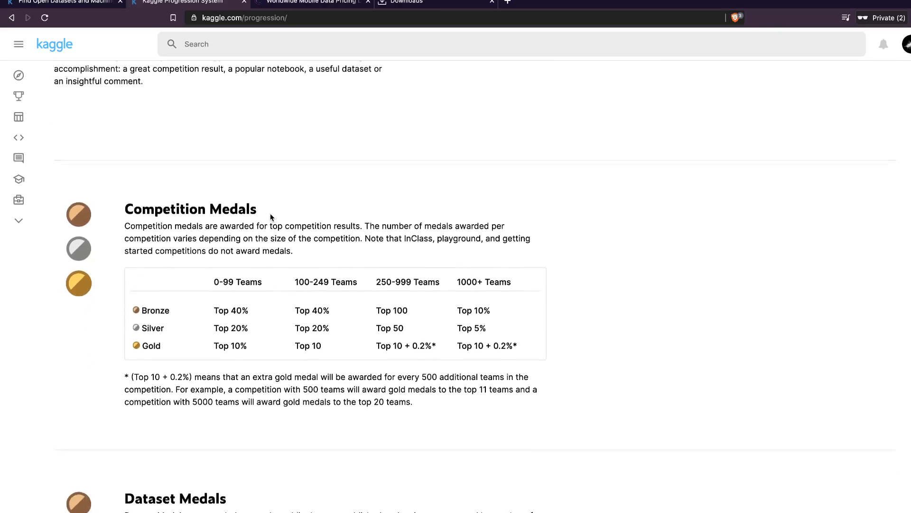
{"action": "scroll", "coordinate": [201, 199], "scroll_direction": "down", "scroll_amount": 4}
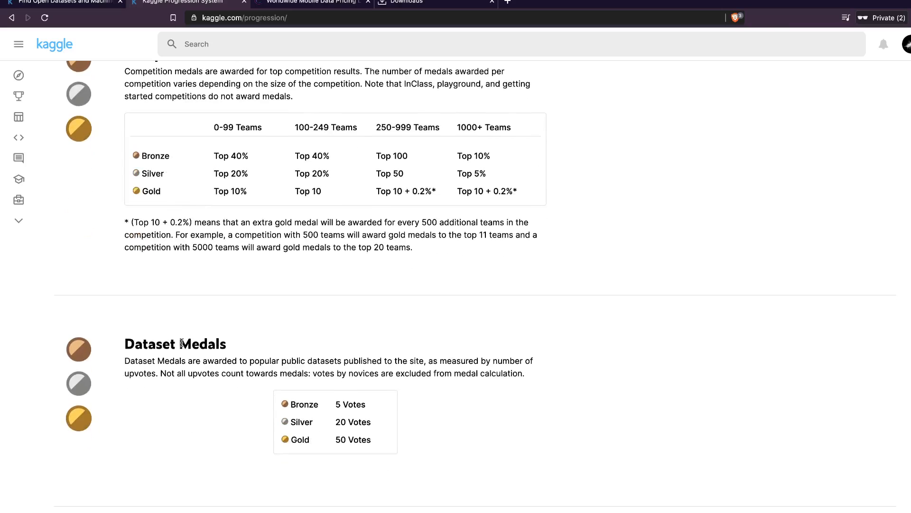
{"action": "scroll", "coordinate": [178, 348], "scroll_direction": "down", "scroll_amount": 3}
{"action": "scroll", "coordinate": [177, 348], "scroll_direction": "down", "scroll_amount": 3}
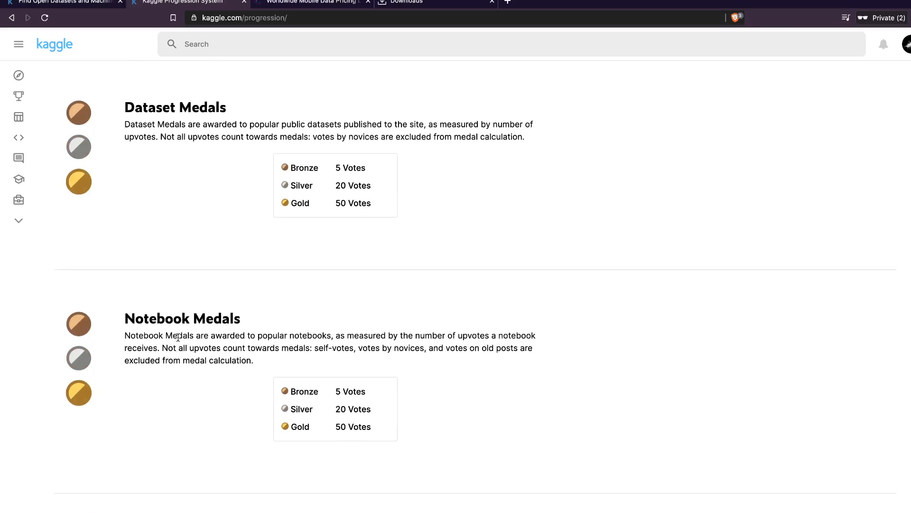
{"action": "scroll", "coordinate": [178, 342], "scroll_direction": "down", "scroll_amount": 4}
{"action": "scroll", "coordinate": [178, 338], "scroll_direction": "up", "scroll_amount": 7}
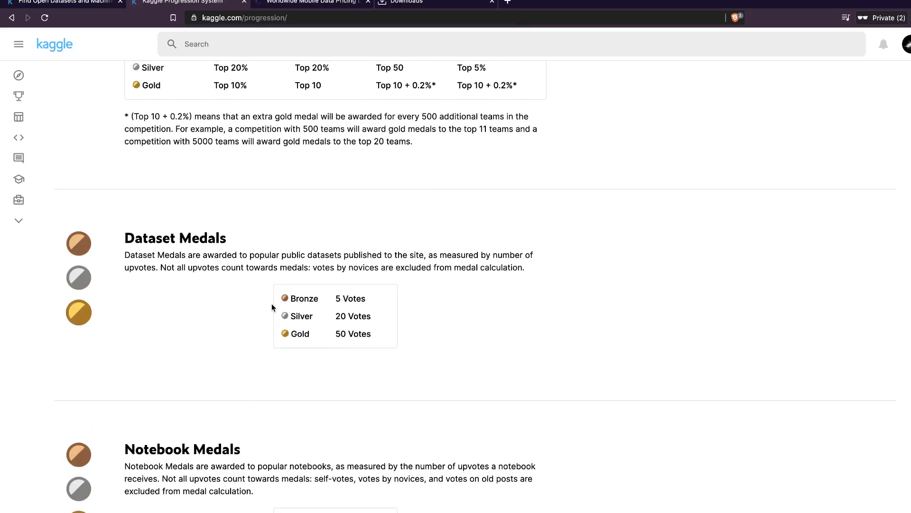
Highlight the vote thresholds for bronze, silver and gold in the Dataset Medals table
{"action": "double_click", "coordinate": [354, 300]}
{"action": "left_click_drag", "start_coordinate": [335, 299], "coordinate": [385, 311]}
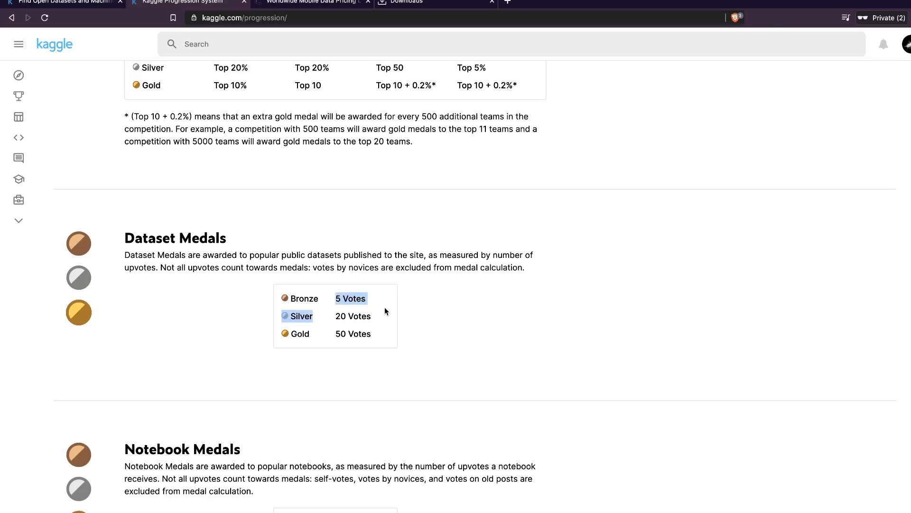
{"action": "left_click", "coordinate": [316, 297]}
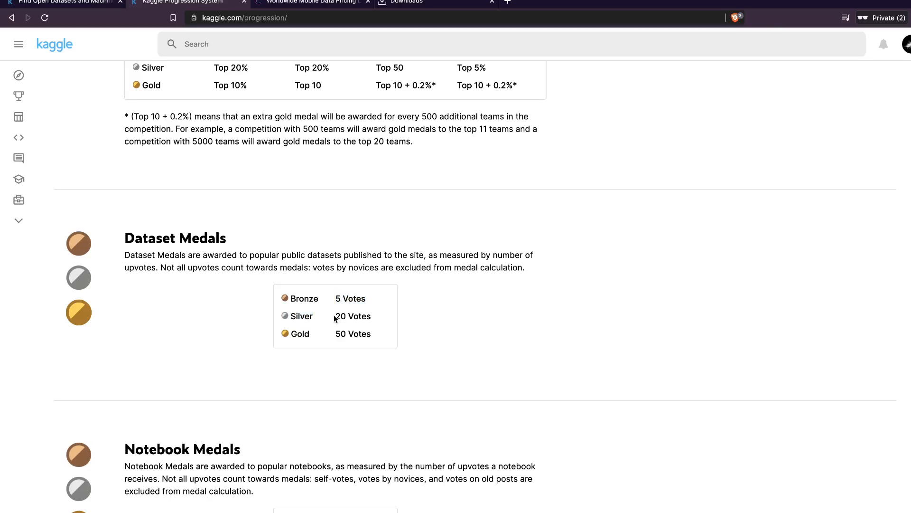
{"action": "left_click_drag", "start_coordinate": [334, 317], "coordinate": [366, 316]}
{"action": "left_click", "coordinate": [366, 316]}
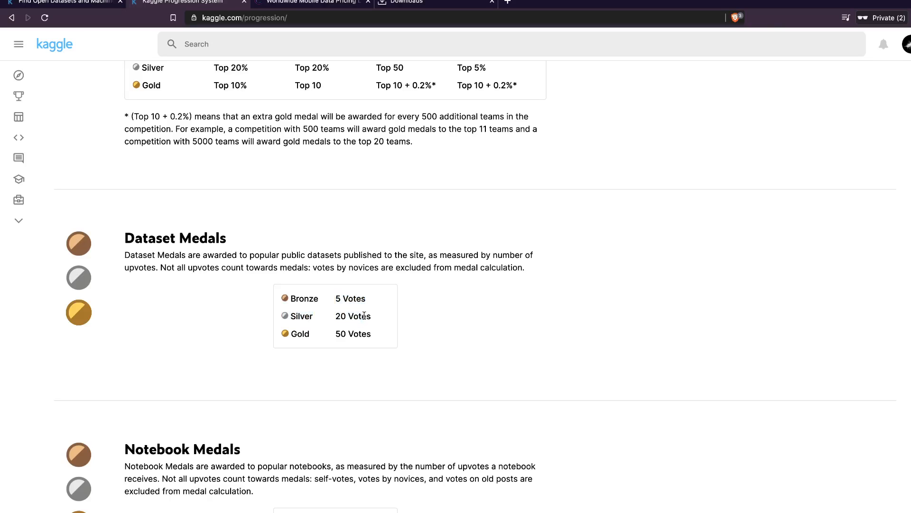
{"action": "double_click", "coordinate": [299, 315]}
{"action": "left_click_drag", "start_coordinate": [337, 338], "coordinate": [380, 341]}
{"action": "left_click", "coordinate": [379, 341]}
Examine the Contributor, Expert, Master and Grandmaster tier requirements, and return to the Dataset Medals section
{"action": "scroll", "coordinate": [318, 326], "scroll_direction": "up", "scroll_amount": 15}
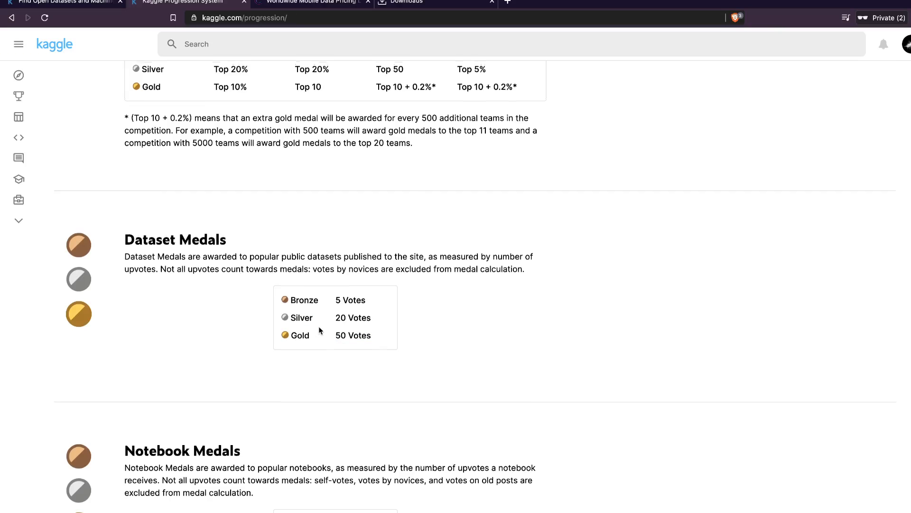
{"action": "scroll", "coordinate": [318, 326], "scroll_direction": "up", "scroll_amount": 3}
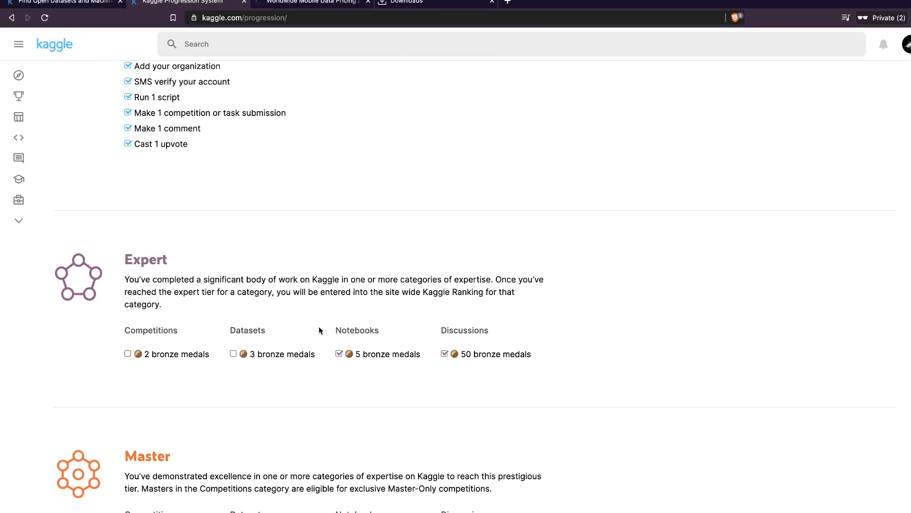
{"action": "scroll", "coordinate": [319, 330], "scroll_direction": "up", "scroll_amount": 1}
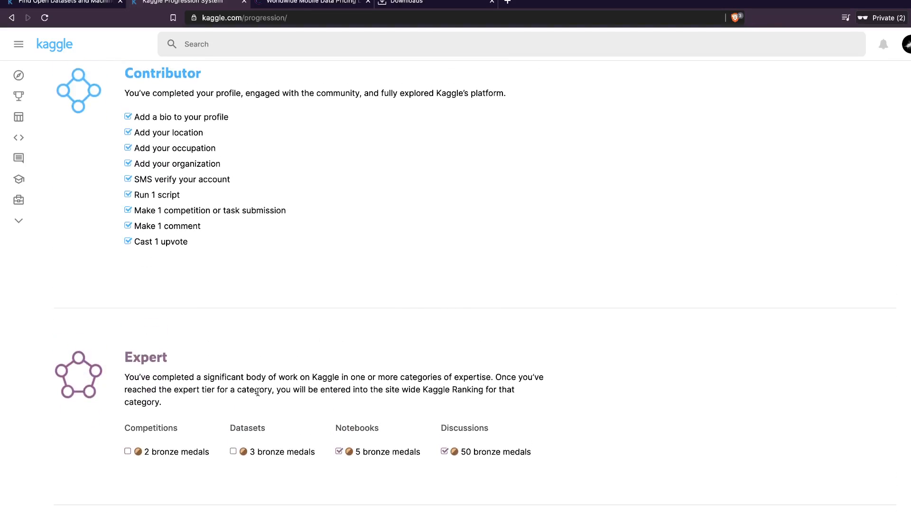
{"action": "scroll", "coordinate": [256, 392], "scroll_direction": "down", "scroll_amount": 3}
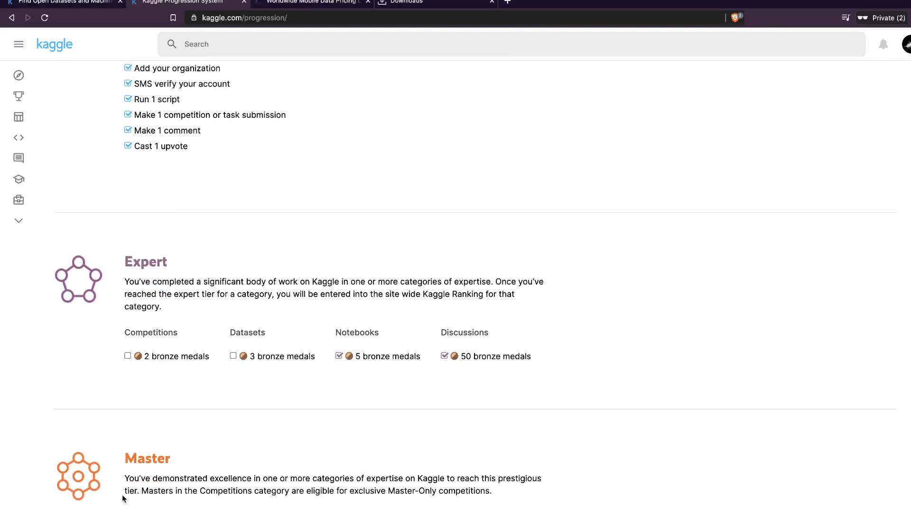
{"action": "scroll", "coordinate": [124, 496], "scroll_direction": "down", "scroll_amount": 2}
{"action": "scroll", "coordinate": [155, 410], "scroll_direction": "down", "scroll_amount": 8}
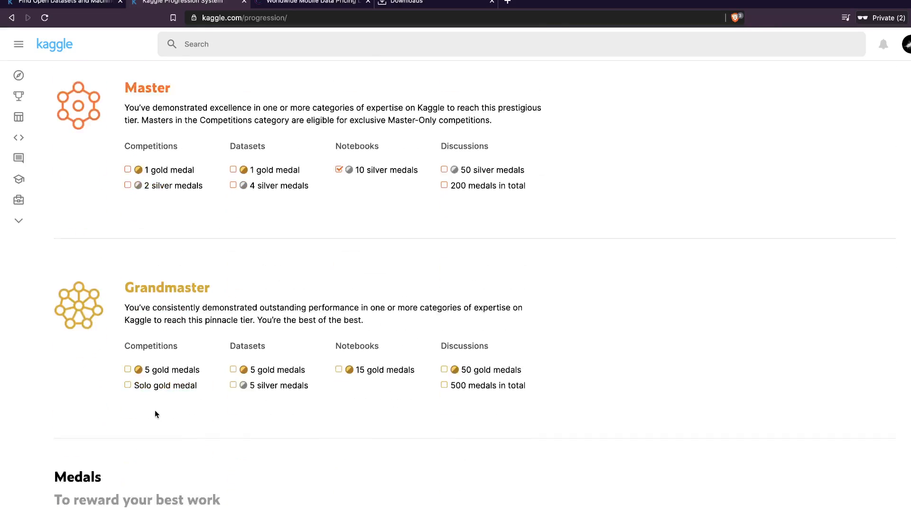
{"action": "scroll", "coordinate": [155, 410], "scroll_direction": "down", "scroll_amount": 10}
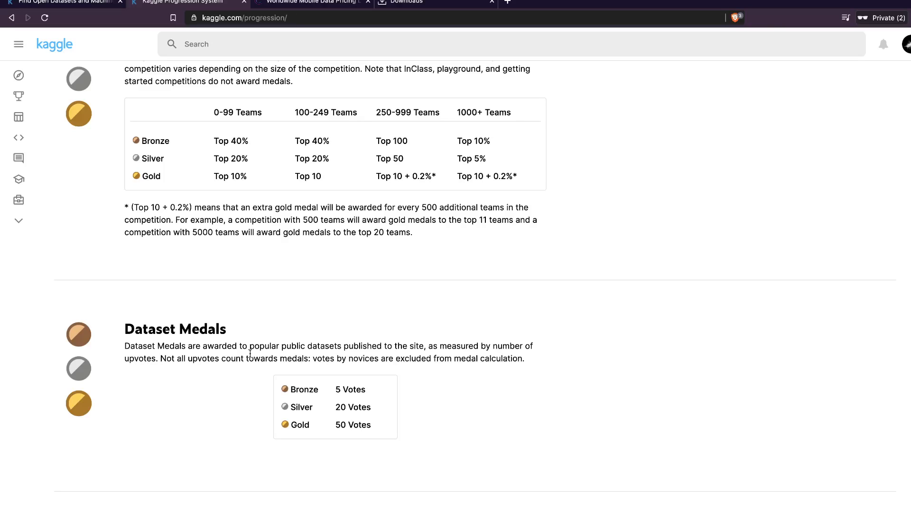
Switch to the Kaggle Datasets page and look through the list of hottest public datasets
{"action": "left_click", "coordinate": [76, 3]}
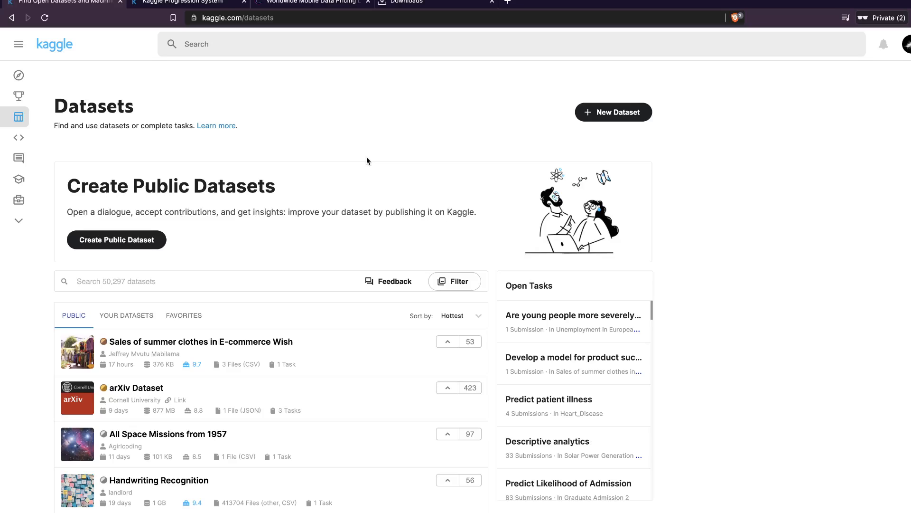
{"action": "scroll", "coordinate": [139, 374], "scroll_direction": "down", "scroll_amount": 2}
{"action": "mouse_move", "coordinate": [204, 366]}
{"action": "scroll", "coordinate": [214, 369], "scroll_direction": "down", "scroll_amount": 2}
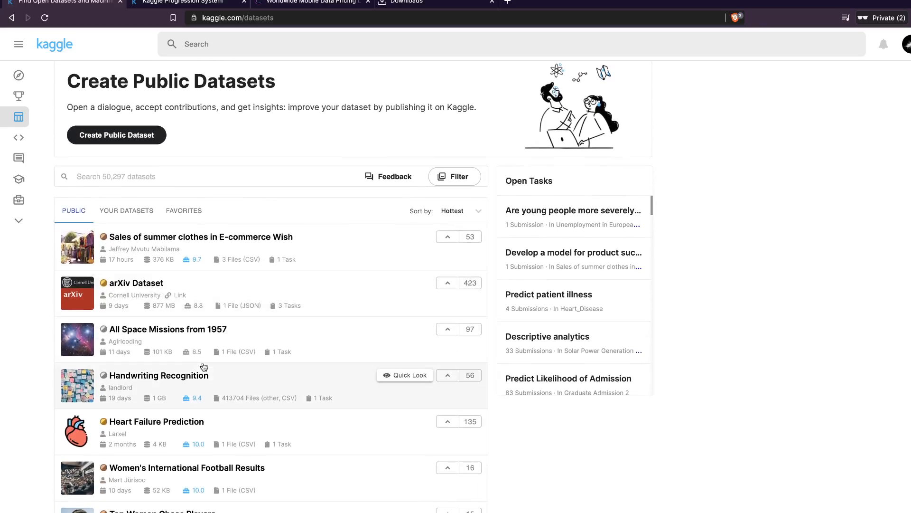
{"action": "scroll", "coordinate": [323, 320], "scroll_direction": "down", "scroll_amount": 6}
{"action": "scroll", "coordinate": [325, 319], "scroll_direction": "up", "scroll_amount": 8}
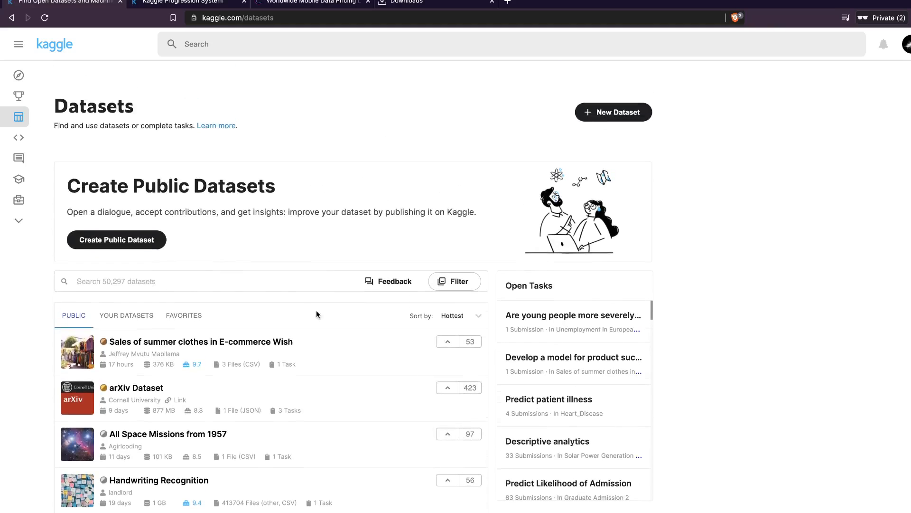
Search the datasets for "netflix" and open the Netflix Movies and TV Shows dataset
{"action": "left_click", "coordinate": [205, 283]}
{"action": "type", "text": "netflix"}
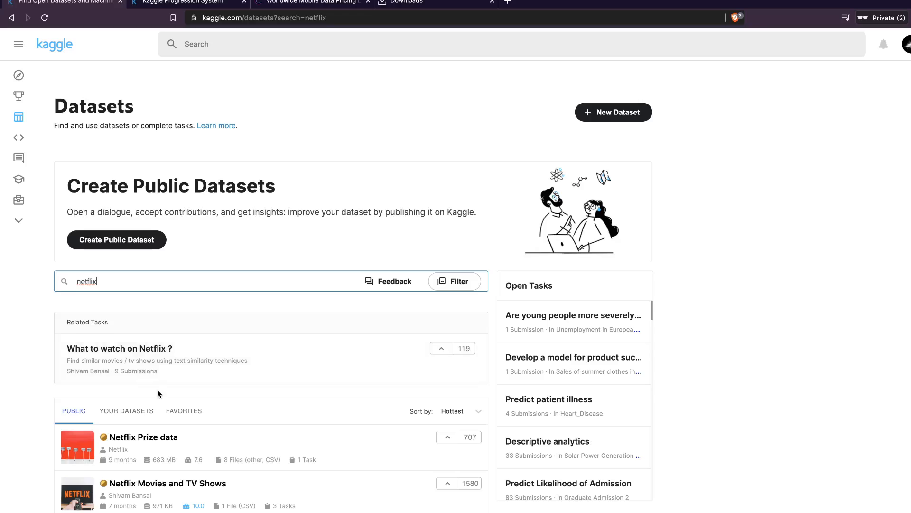
{"action": "scroll", "coordinate": [200, 392], "scroll_direction": "down", "scroll_amount": 2}
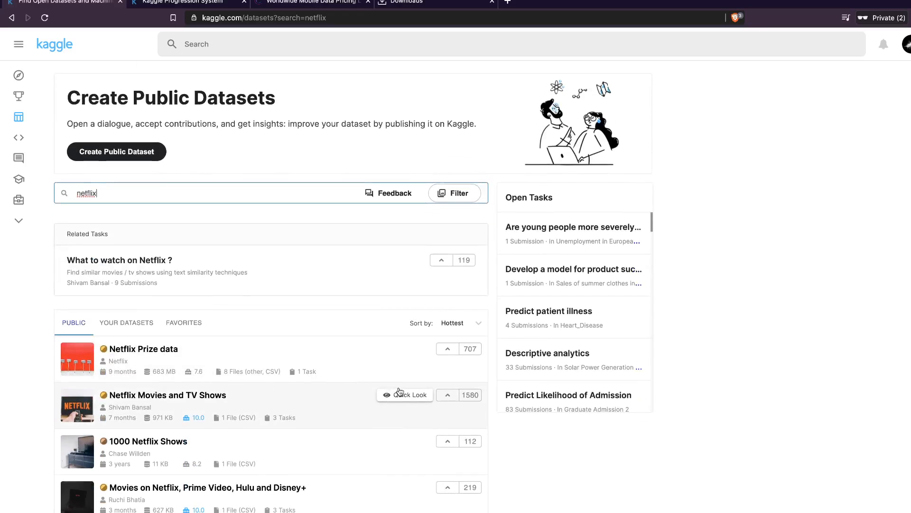
{"action": "left_click", "coordinate": [191, 397]}
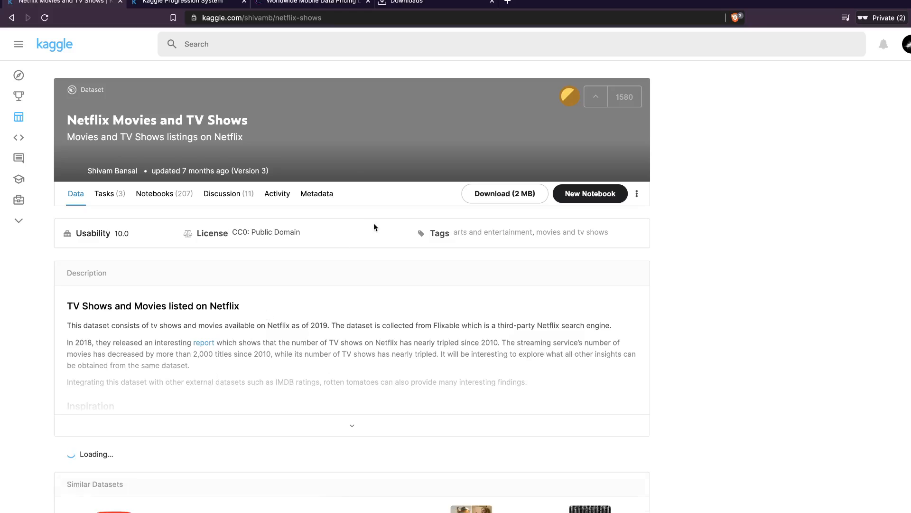
View the new notebook settings for the Netflix dataset, and return to the main Datasets page
{"action": "left_click", "coordinate": [606, 194]}
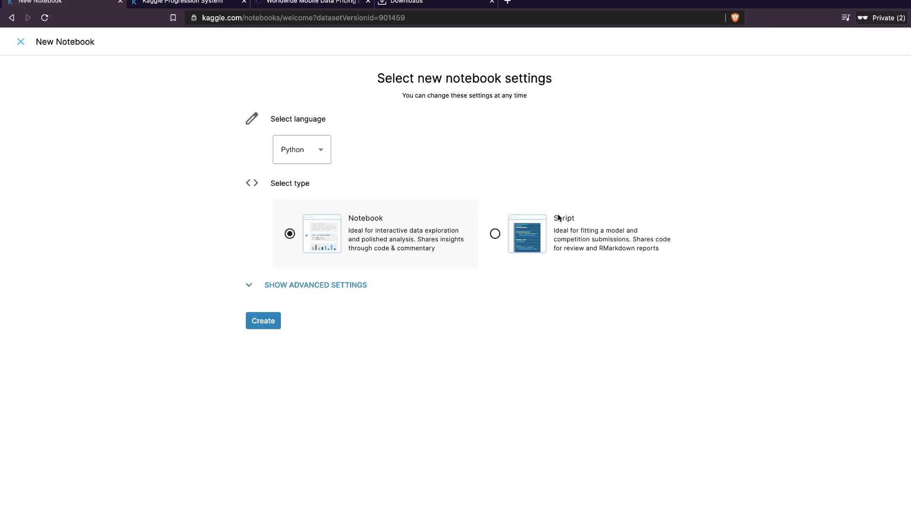
{"action": "left_click", "coordinate": [11, 18]}
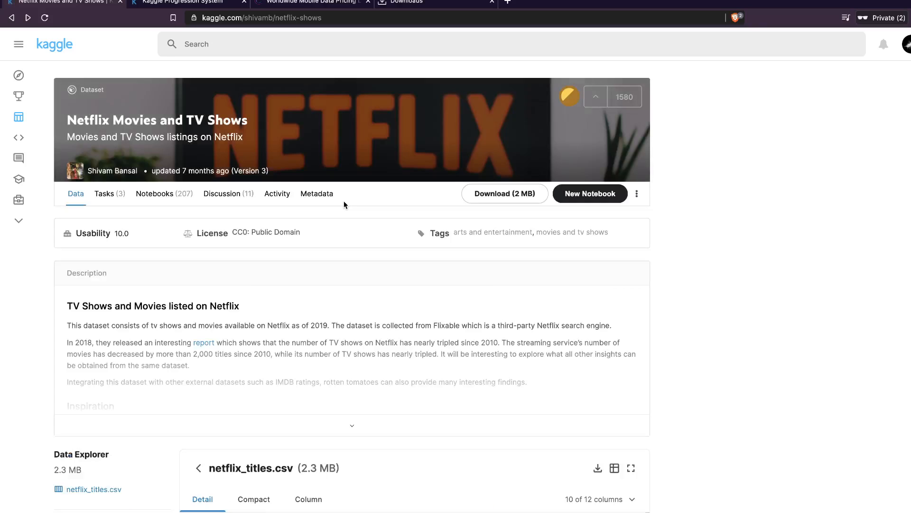
{"action": "scroll", "coordinate": [344, 201], "scroll_direction": "left", "scroll_amount": 5}
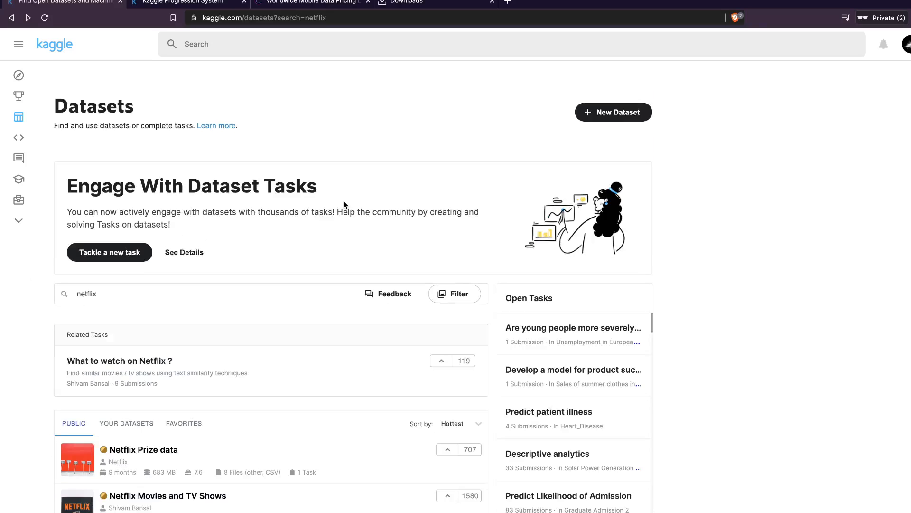
{"action": "left_click", "coordinate": [16, 18]}
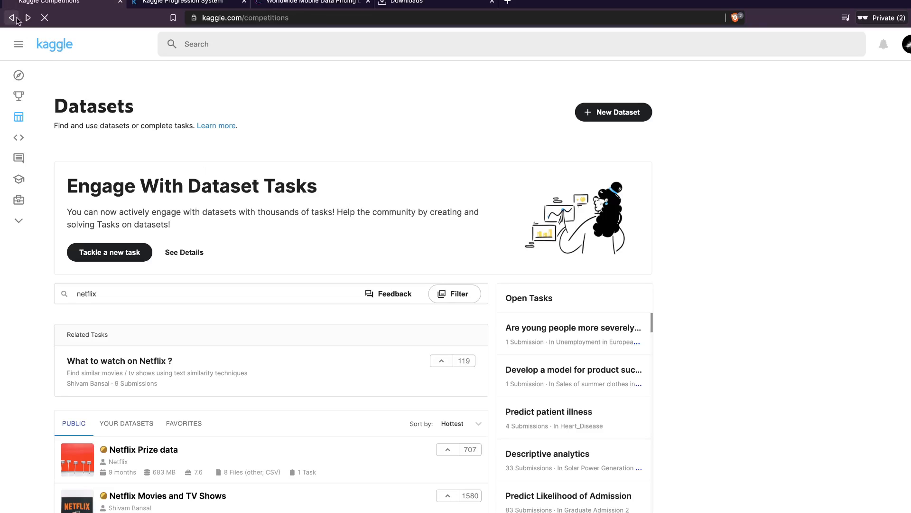
{"action": "mouse_move", "coordinate": [9, 138]}
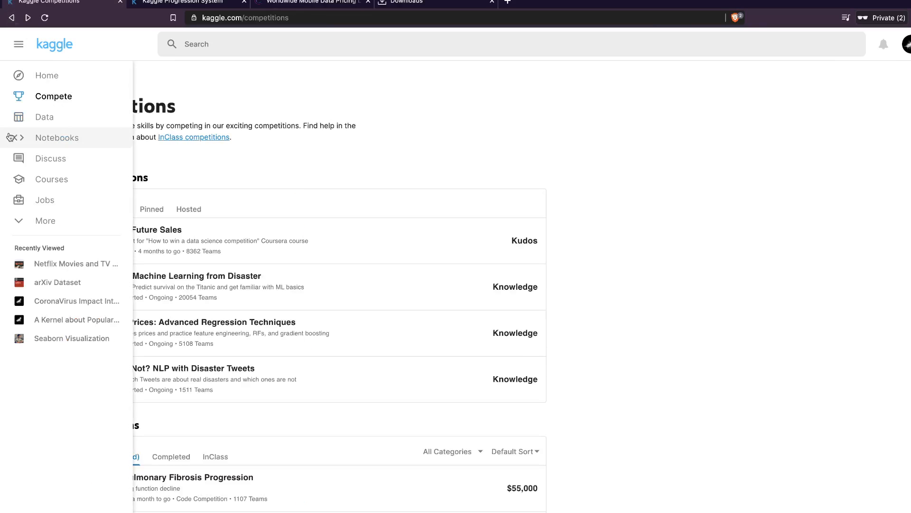
{"action": "left_click", "coordinate": [49, 117]}
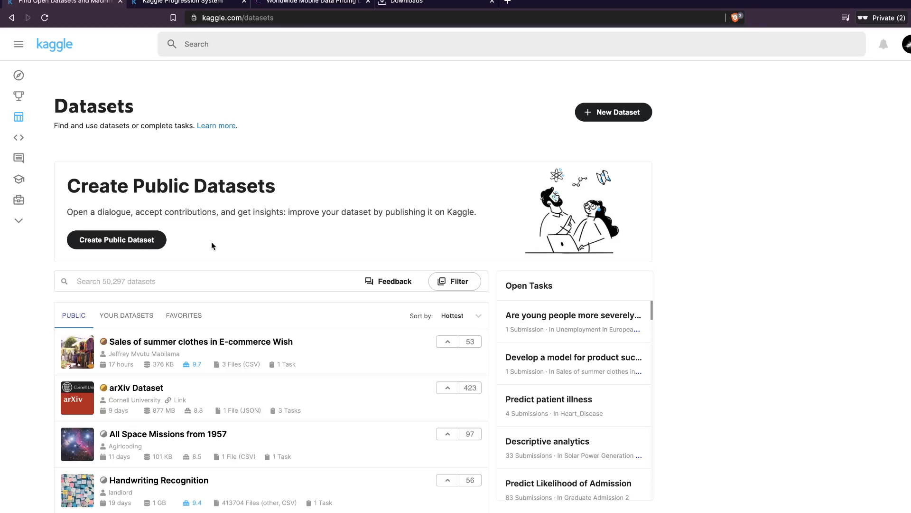
Review the Worldwide mobile data pricing page on cable.co.uk with its interactive map, and download its data as .xls
{"action": "left_click", "coordinate": [311, 2]}
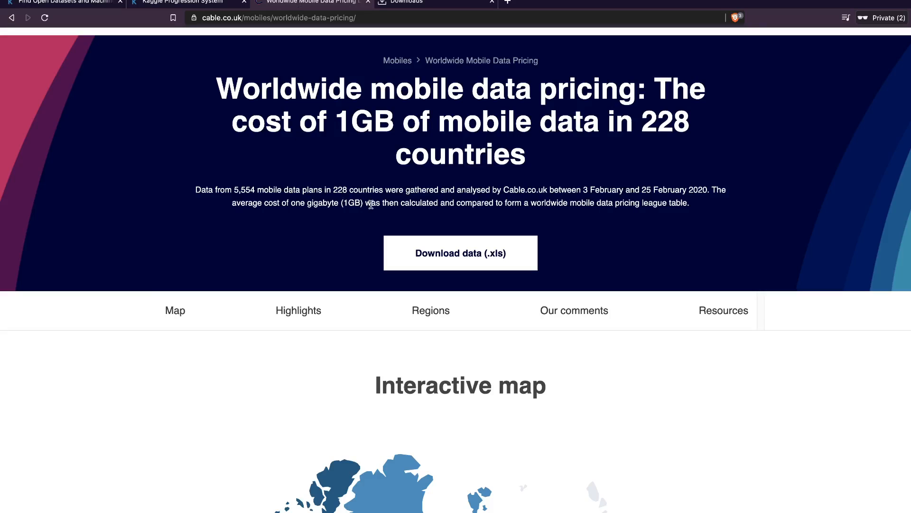
{"action": "scroll", "coordinate": [432, 79], "scroll_direction": "up", "scroll_amount": 1}
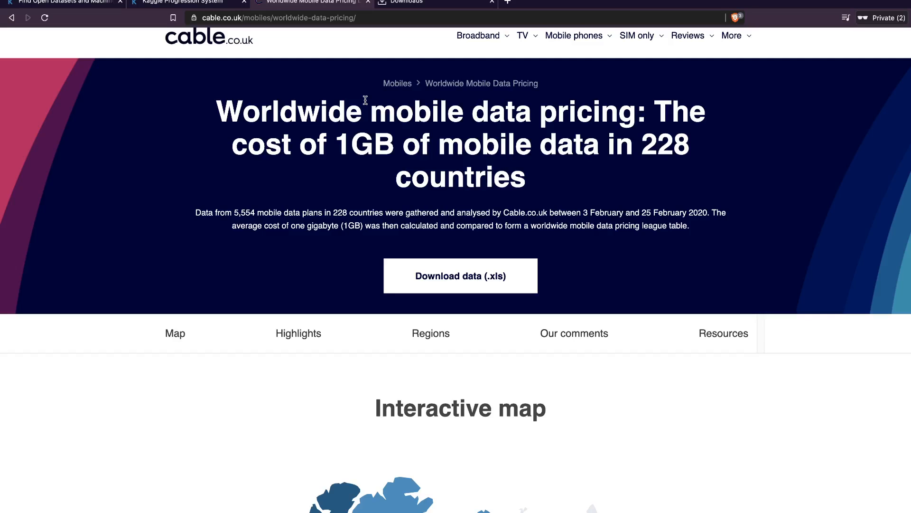
{"action": "scroll", "coordinate": [365, 101], "scroll_direction": "down", "scroll_amount": 5}
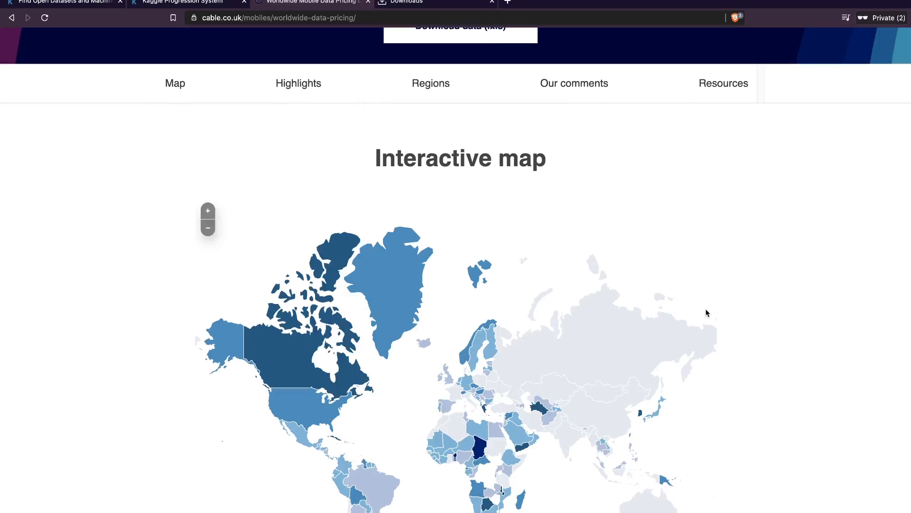
{"action": "scroll", "coordinate": [706, 313], "scroll_direction": "down", "scroll_amount": 1}
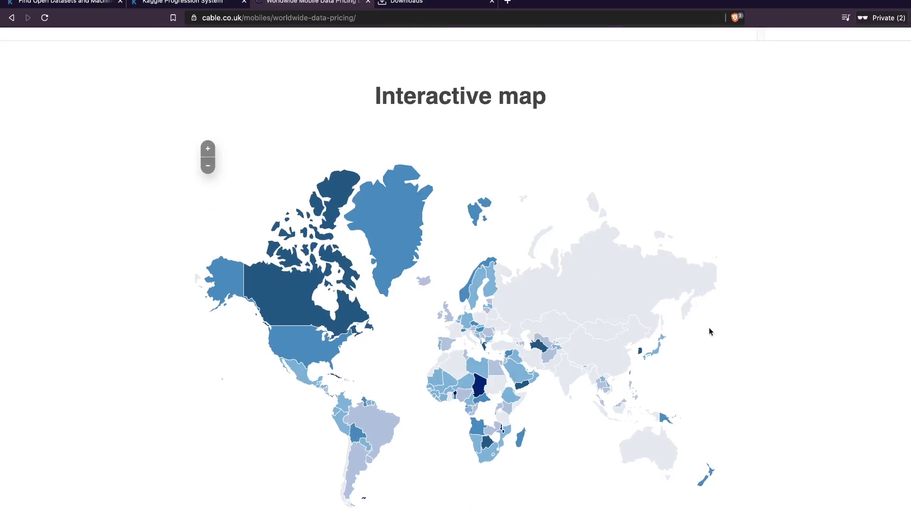
{"action": "scroll", "coordinate": [712, 316], "scroll_direction": "up", "scroll_amount": 3}
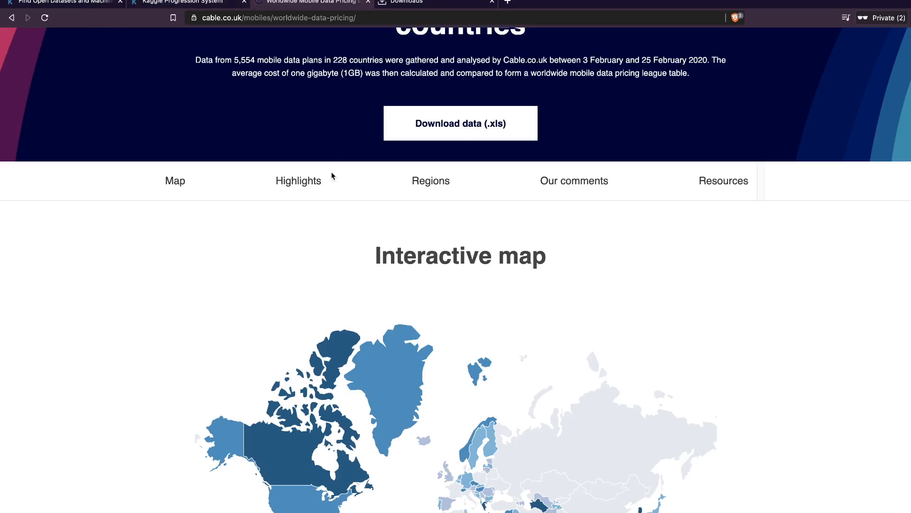
{"action": "left_click", "coordinate": [475, 127]}
Return to the Kaggle Datasets page and start creating a new public dataset
{"action": "left_click", "coordinate": [72, 10]}
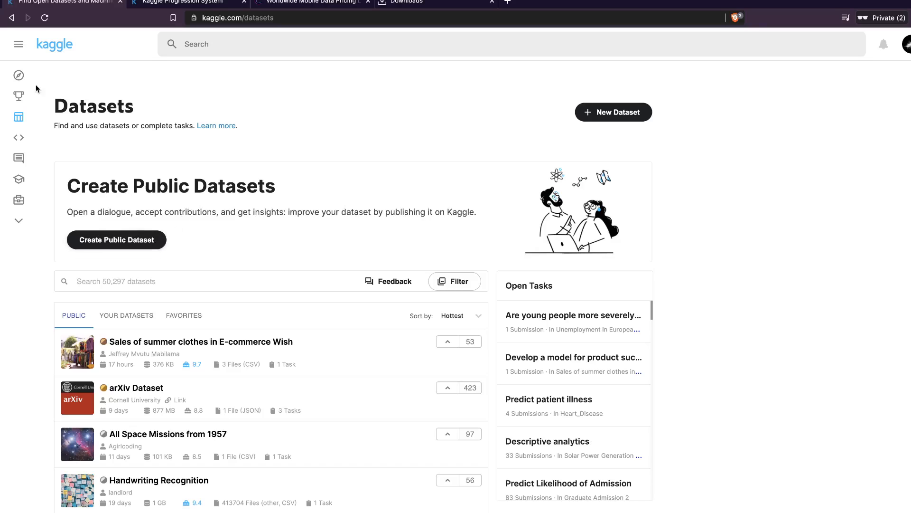
{"action": "left_click", "coordinate": [48, 117]}
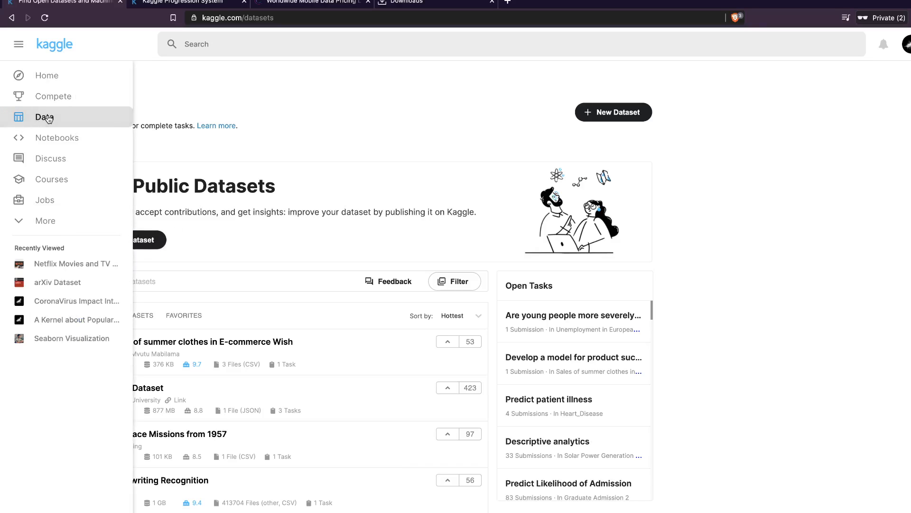
{"action": "left_click", "coordinate": [161, 237]}
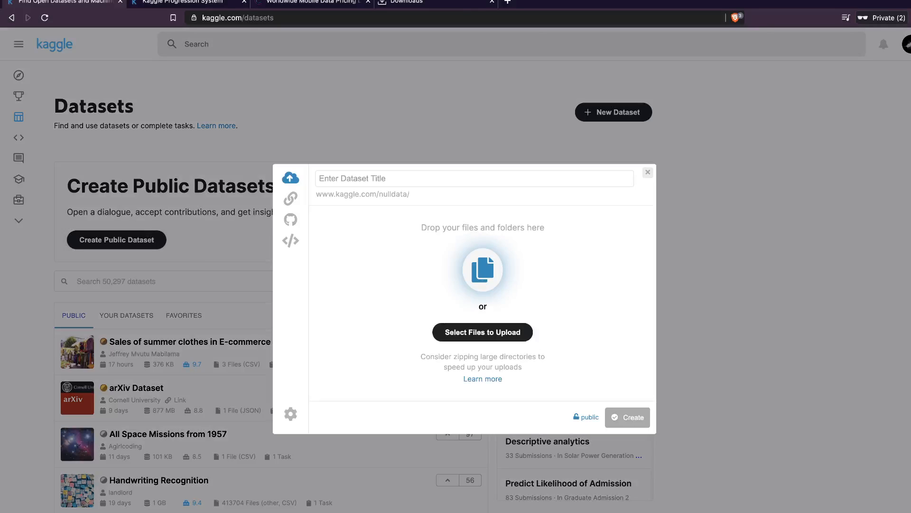
Add global-mobile-data-price-comparison-2020.xlsx to the new dataset, and check the cable.co.uk page heading for title wording
{"action": "left_click_drag", "start_coordinate": [902, 237], "coordinate": [588, 274]}
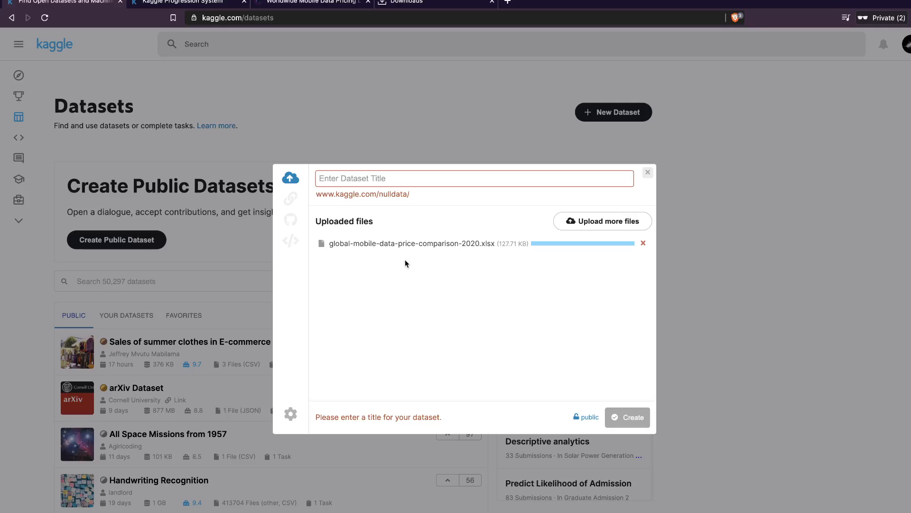
{"action": "left_click", "coordinate": [321, 4]}
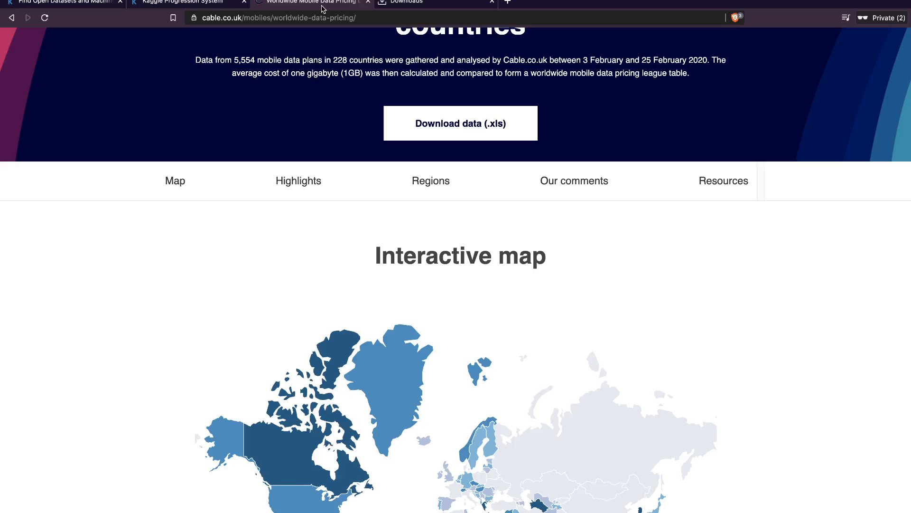
{"action": "scroll", "coordinate": [416, 95], "scroll_direction": "up", "scroll_amount": 4}
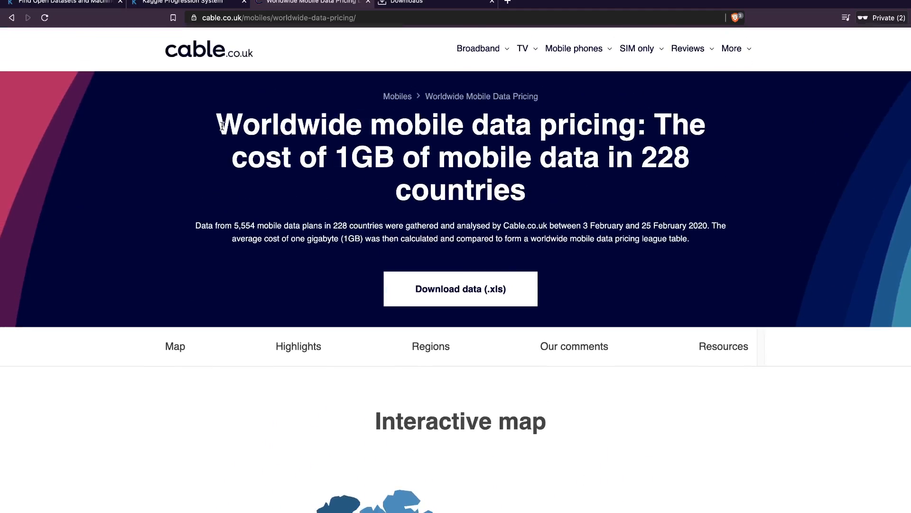
{"action": "left_click_drag", "start_coordinate": [217, 126], "coordinate": [636, 126]}
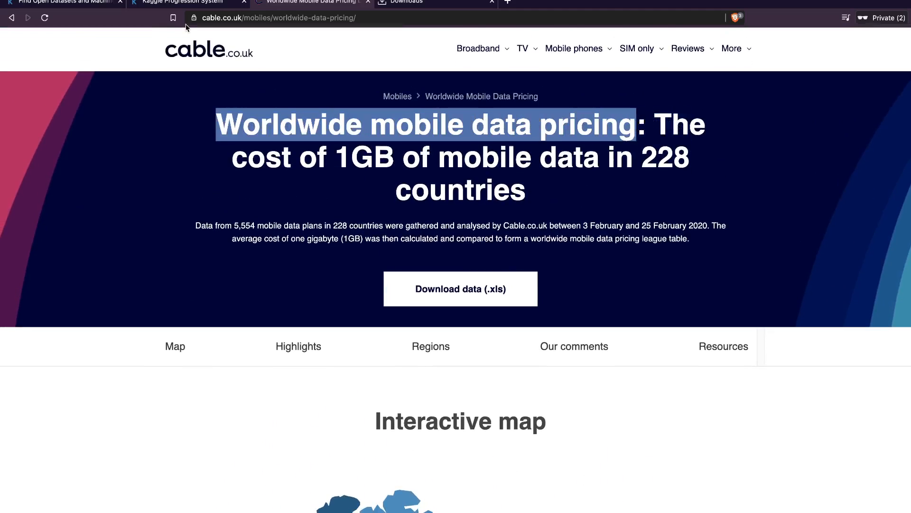
{"action": "left_click", "coordinate": [72, 4]}
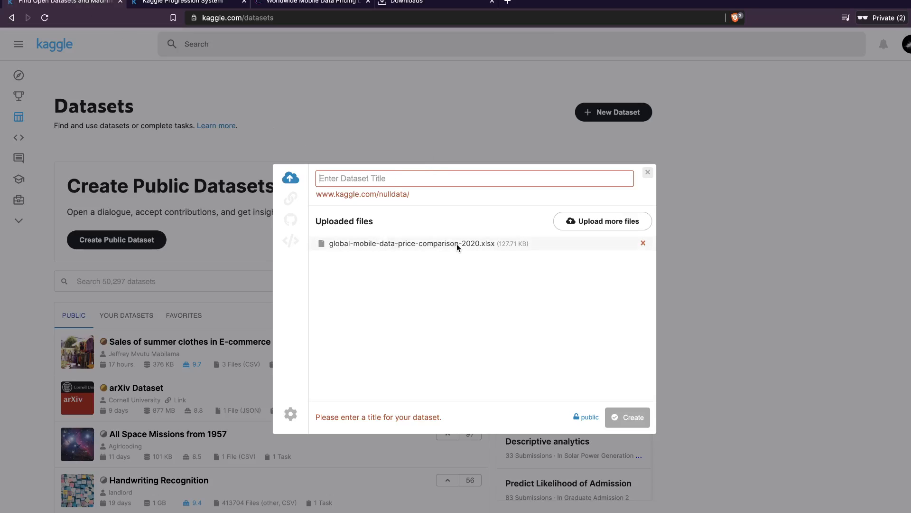
Title the new dataset "Worldwide Mobile Data Pricing"
{"action": "type", "text": "global"}
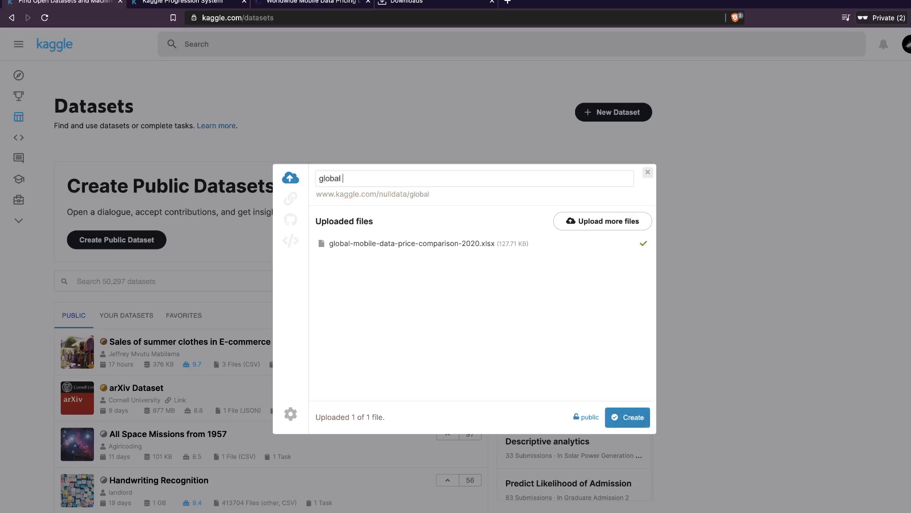
{"action": "key", "text": "ctrl+a"}
{"action": "key", "text": "BackSpace"}
{"action": "type", "text": "Global Mobile Data Pric"}
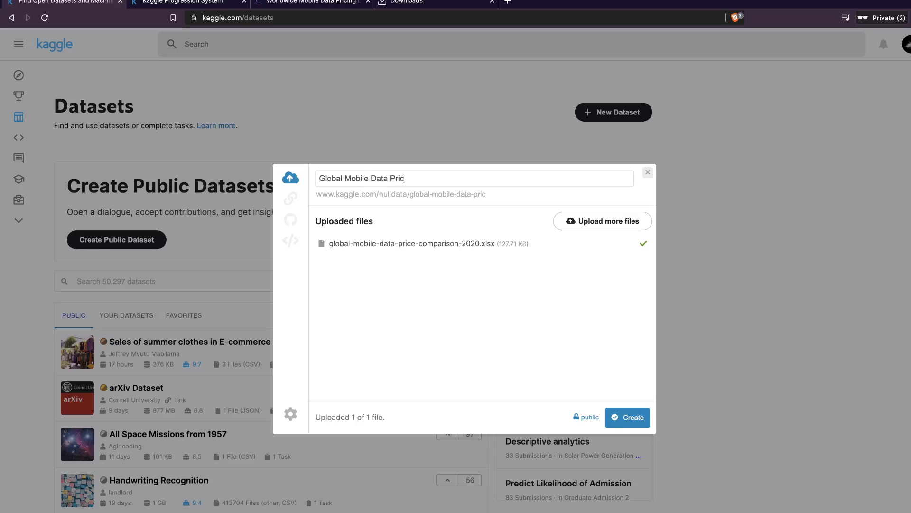
{"action": "type", "text": "e Comparison"}
{"action": "double_click", "coordinate": [426, 178]}
{"action": "key", "text": "BackSpace"}
{"action": "key", "text": "BackSpace"}
{"action": "key", "text": "BackSpace"}
{"action": "type", "text": "ing"}
{"action": "double_click", "coordinate": [327, 178]}
{"action": "type", "text": "World"}
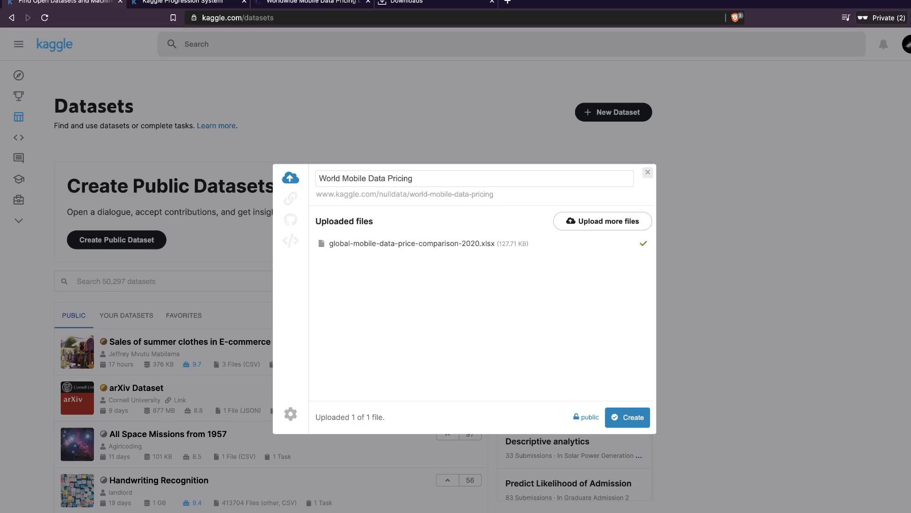
{"action": "type", "text": "wide"}
Create the dataset as public, confirm going public, and open its dataset page
{"action": "left_click", "coordinate": [644, 420]}
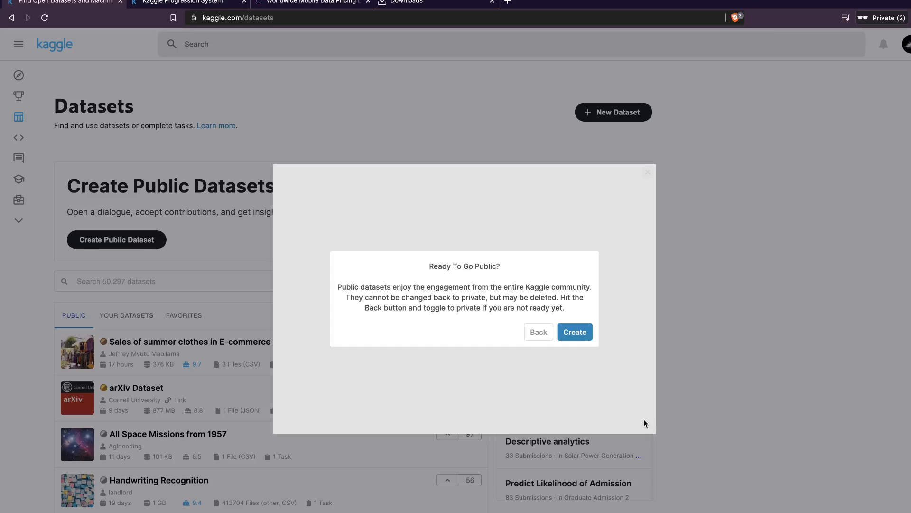
{"action": "left_click", "coordinate": [576, 333]}
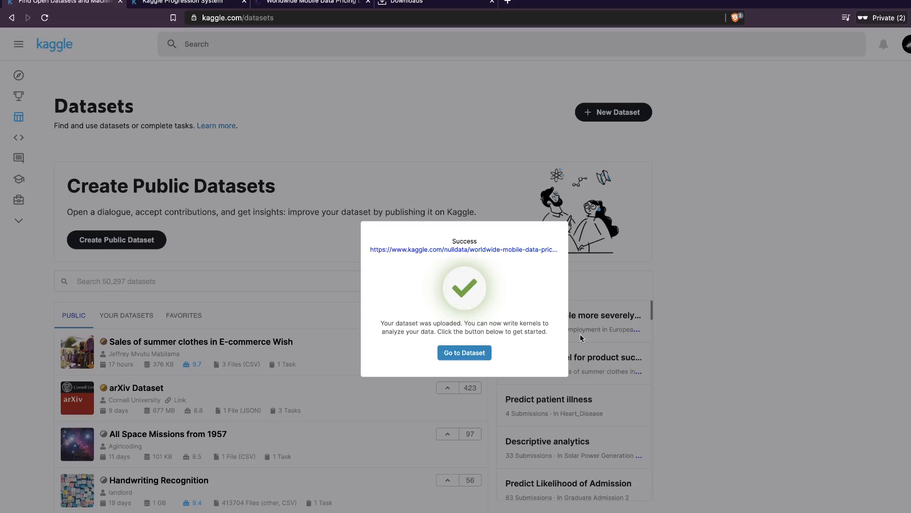
{"action": "left_click", "coordinate": [478, 356]}
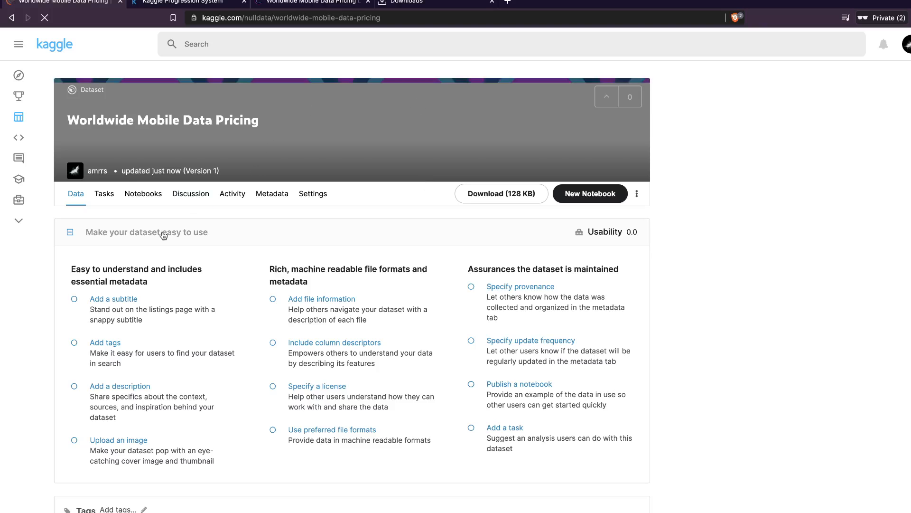
{"action": "triple_click", "coordinate": [162, 117]}
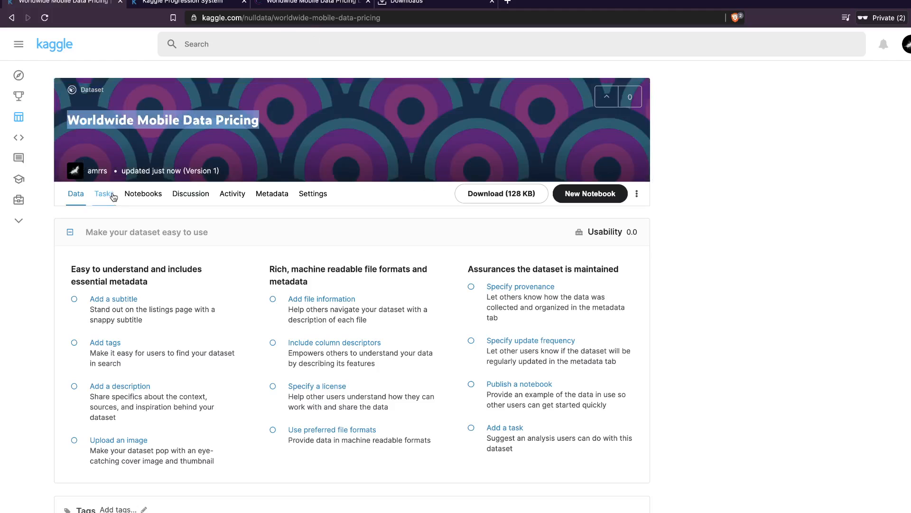
{"action": "left_click", "coordinate": [141, 196]}
{"action": "left_click", "coordinate": [85, 195]}
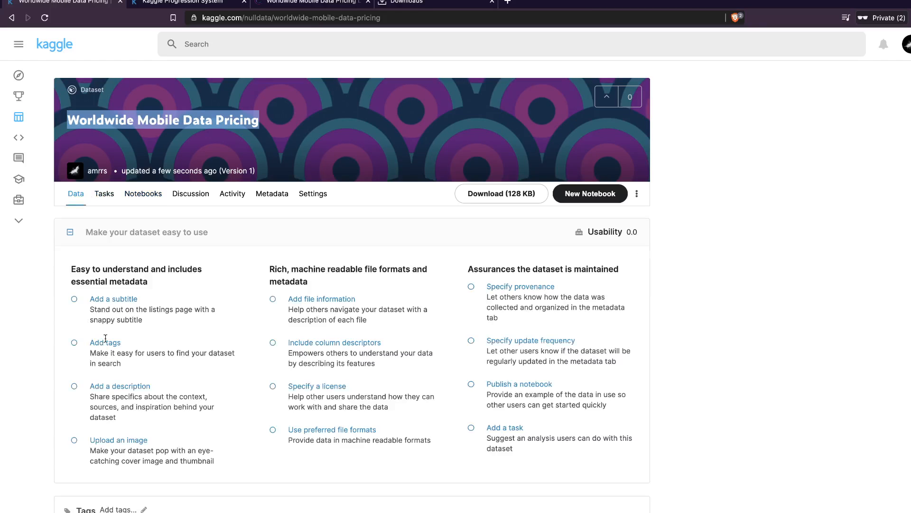
Add the tags "business" and "internet" to the dataset
{"action": "scroll", "coordinate": [240, 337], "scroll_direction": "down", "scroll_amount": 1}
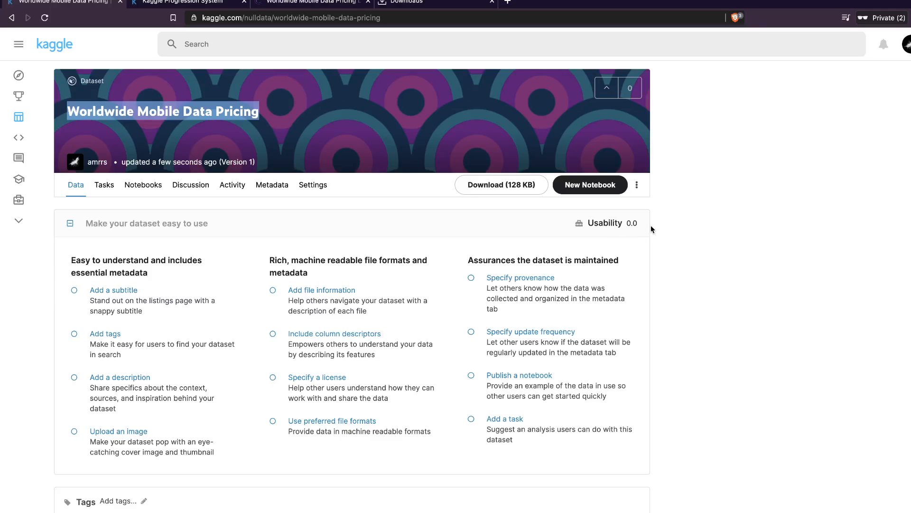
{"action": "scroll", "coordinate": [361, 375], "scroll_direction": "down", "scroll_amount": 3}
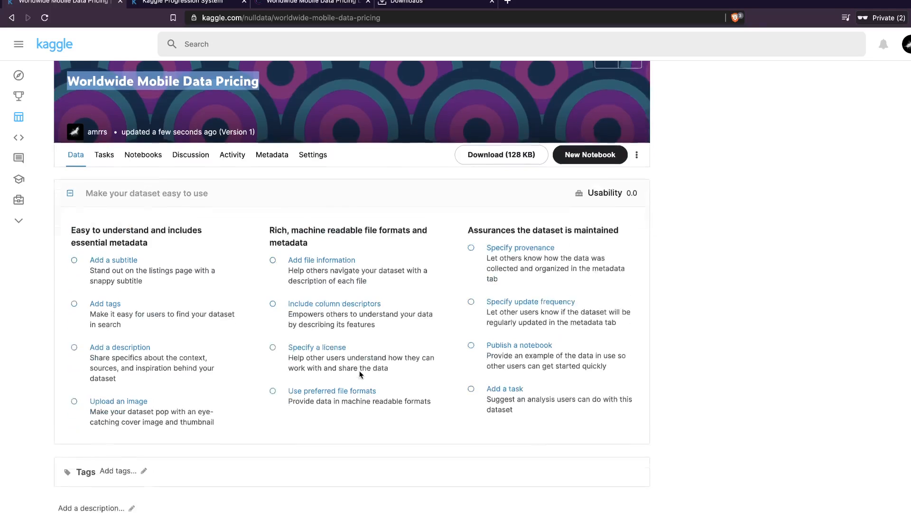
{"action": "left_click", "coordinate": [143, 419]}
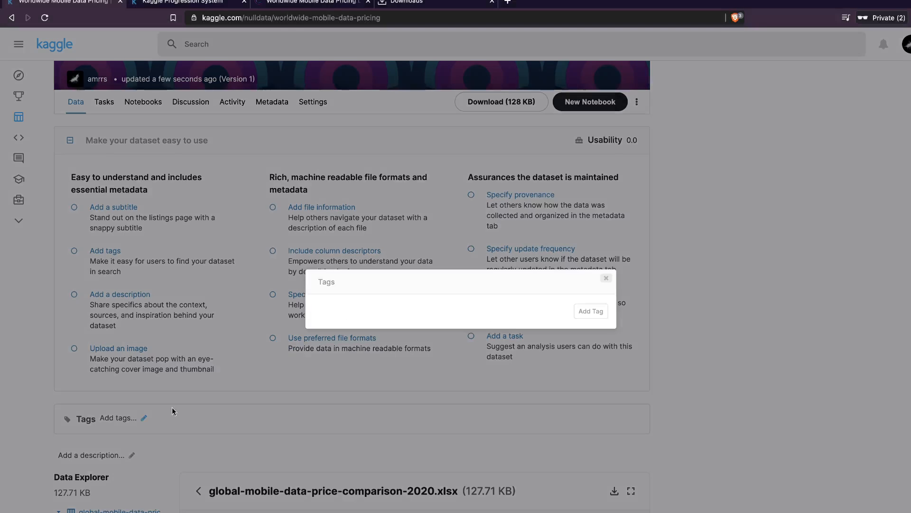
{"action": "left_click", "coordinate": [589, 313]}
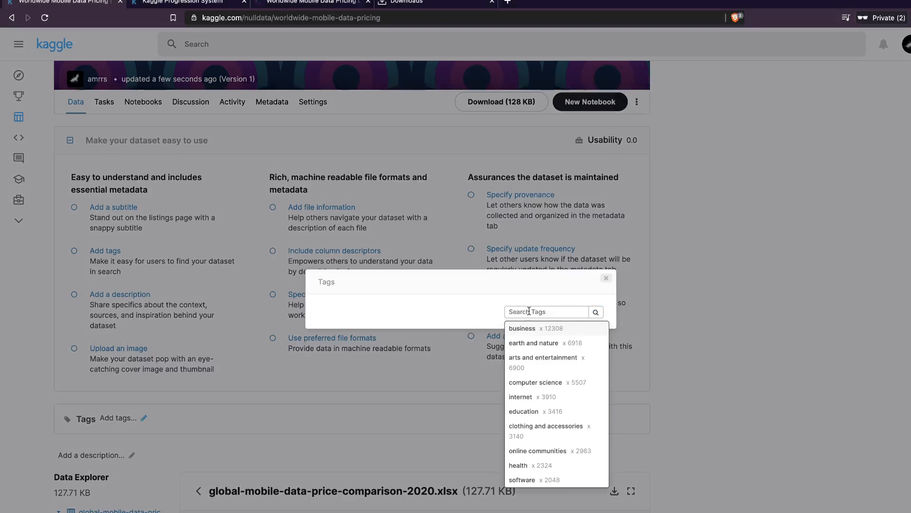
{"action": "left_click", "coordinate": [555, 334]}
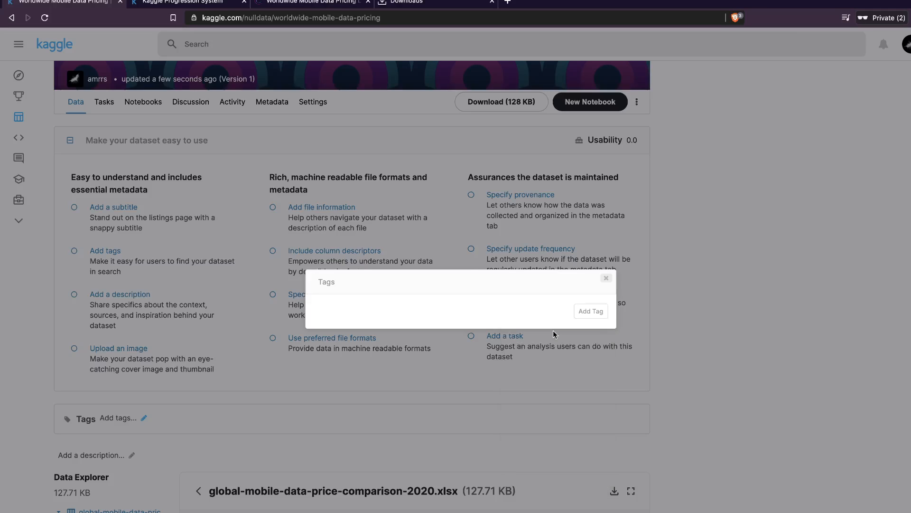
{"action": "left_click", "coordinate": [590, 312]}
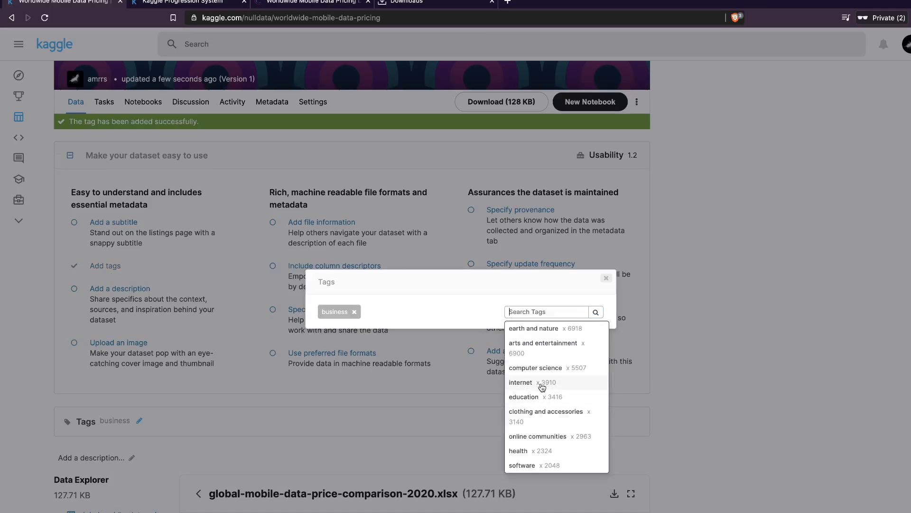
{"action": "left_click", "coordinate": [543, 382]}
{"action": "left_click", "coordinate": [596, 314]}
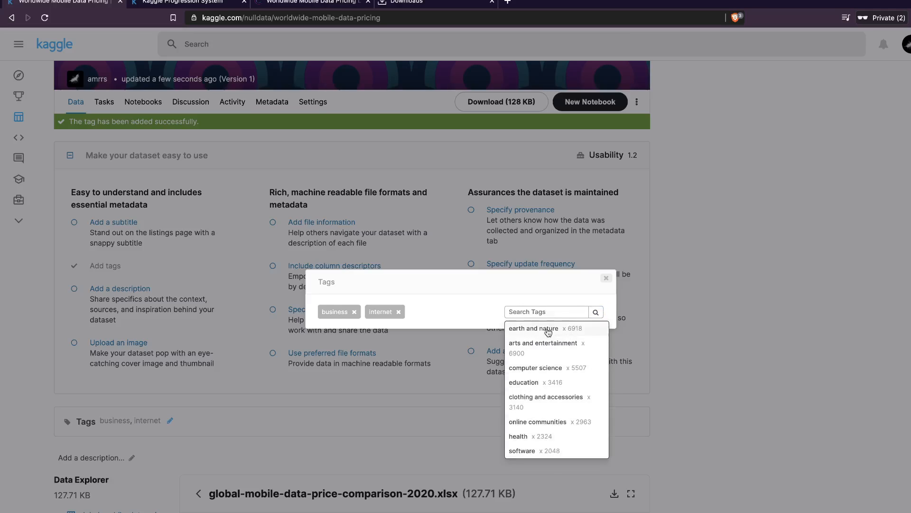
{"action": "type", "text": "ed"}
{"action": "key", "text": "BackSpace"}
{"action": "key", "text": "BackSpace"}
{"action": "key", "text": "BackSpace"}
{"action": "left_click", "coordinate": [606, 278]}
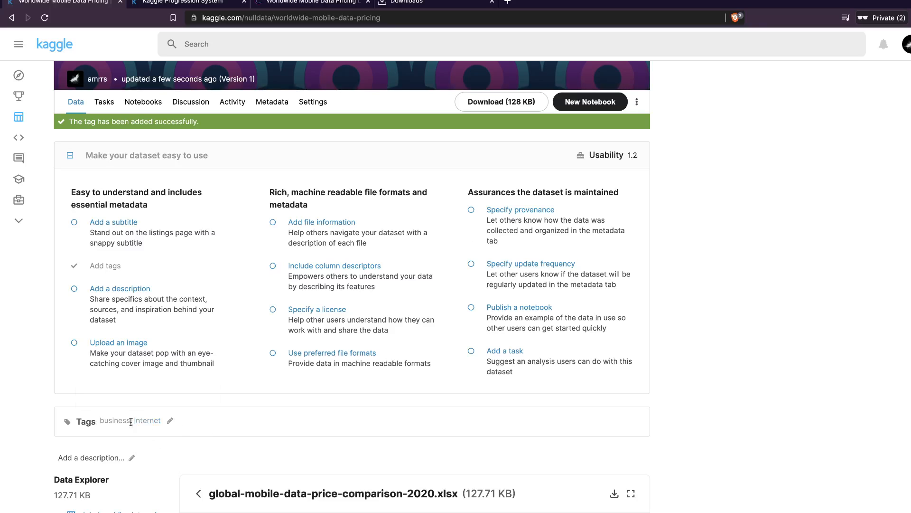
Examine the Resources section and the article text of the cable.co.uk pricing page for dataset details
{"action": "scroll", "coordinate": [179, 389], "scroll_direction": "up", "scroll_amount": 2}
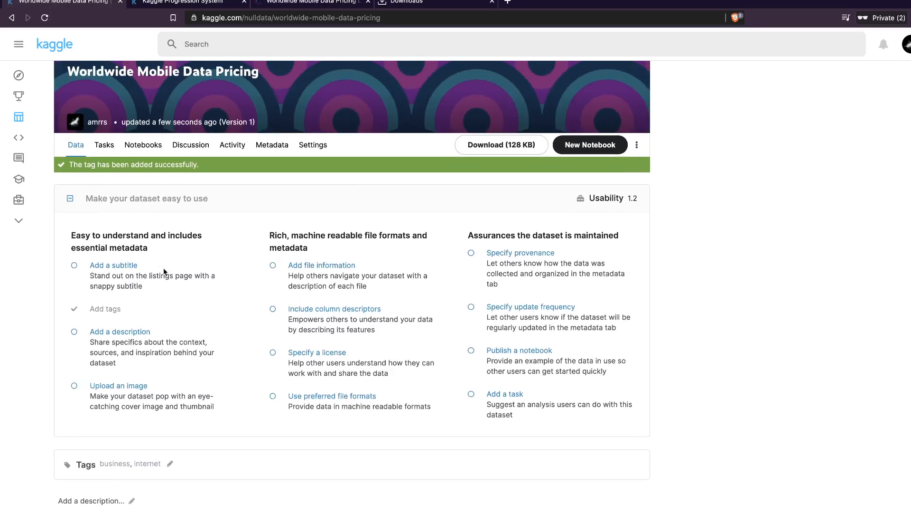
{"action": "scroll", "coordinate": [165, 274], "scroll_direction": "up", "scroll_amount": 2}
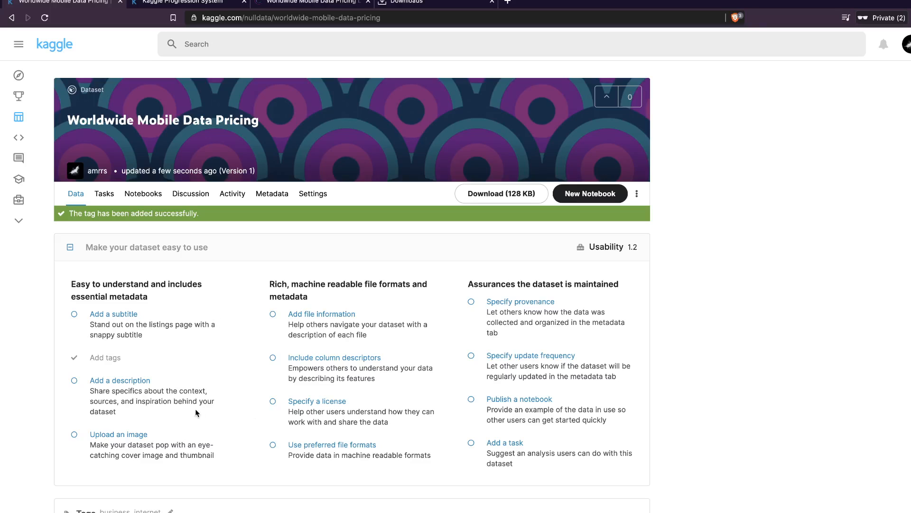
{"action": "left_click", "coordinate": [311, 3]}
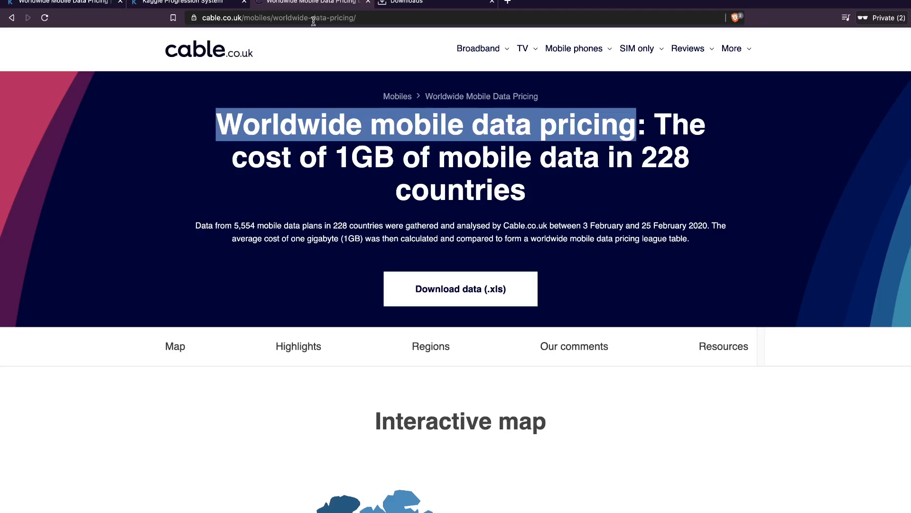
{"action": "left_click", "coordinate": [452, 252]}
{"action": "scroll", "coordinate": [451, 252], "scroll_direction": "down", "scroll_amount": 3}
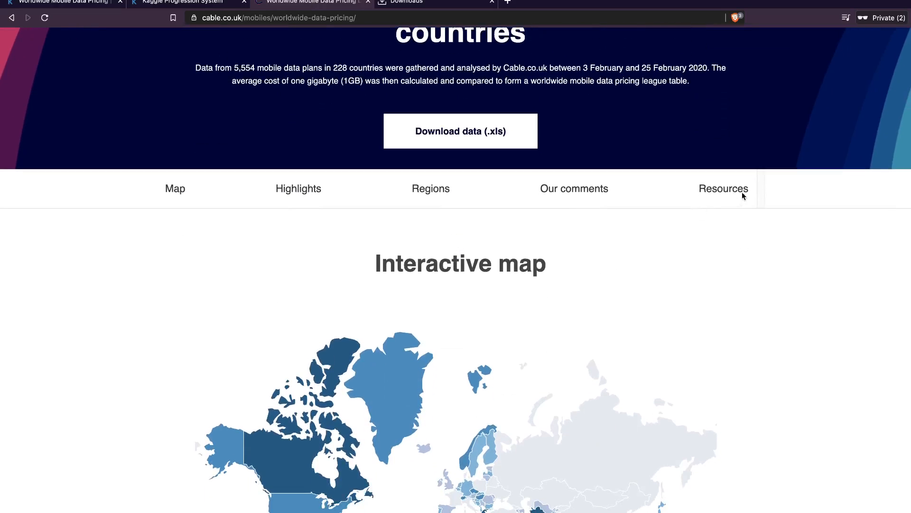
{"action": "left_click", "coordinate": [723, 189]}
{"action": "scroll", "coordinate": [762, 306], "scroll_direction": "down", "scroll_amount": 3}
{"action": "scroll", "coordinate": [762, 306], "scroll_direction": "up", "scroll_amount": 2}
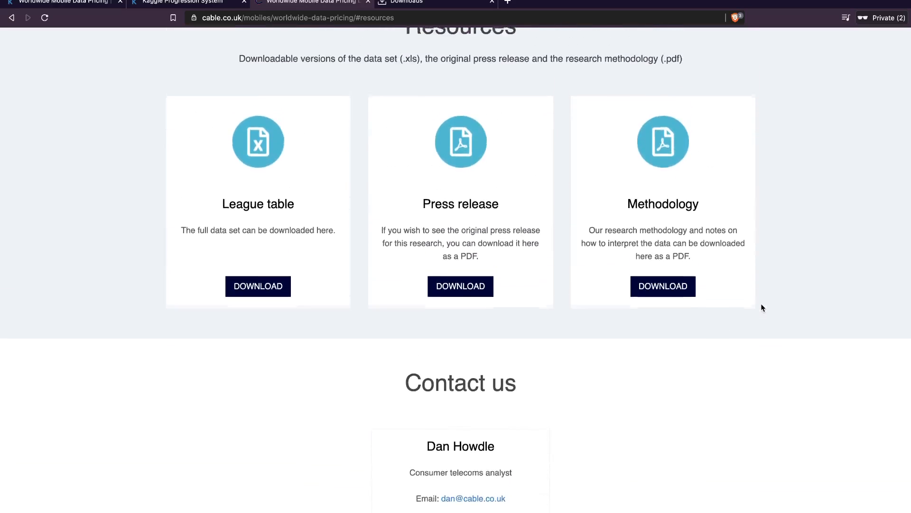
{"action": "scroll", "coordinate": [762, 307], "scroll_direction": "up", "scroll_amount": 10}
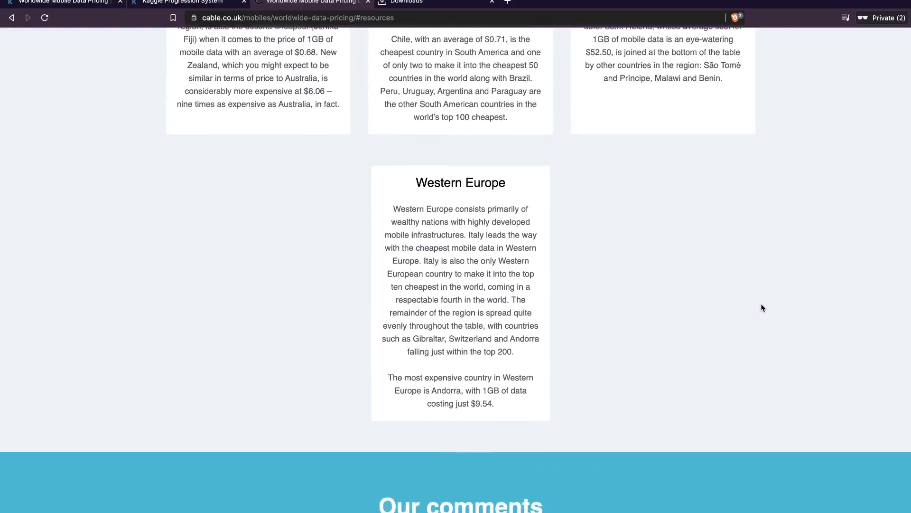
{"action": "scroll", "coordinate": [762, 308], "scroll_direction": "up", "scroll_amount": 15}
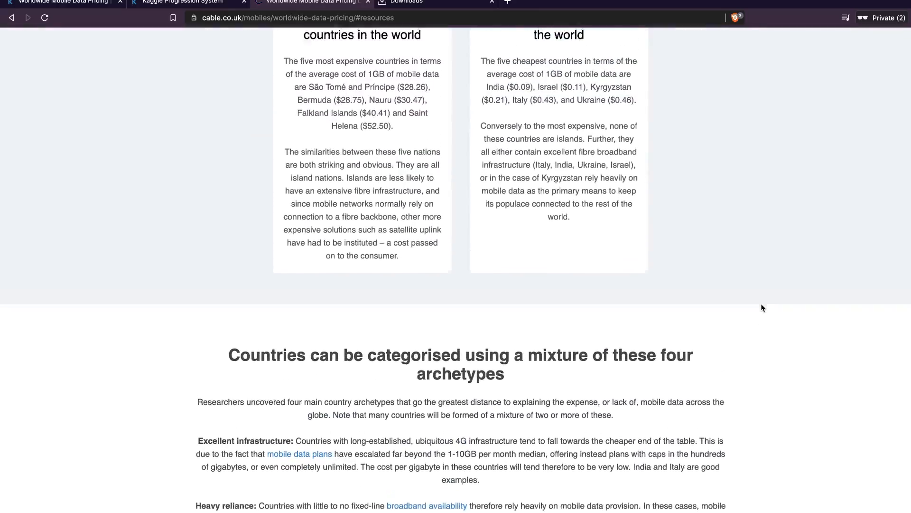
{"action": "scroll", "coordinate": [762, 307], "scroll_direction": "up", "scroll_amount": 1}
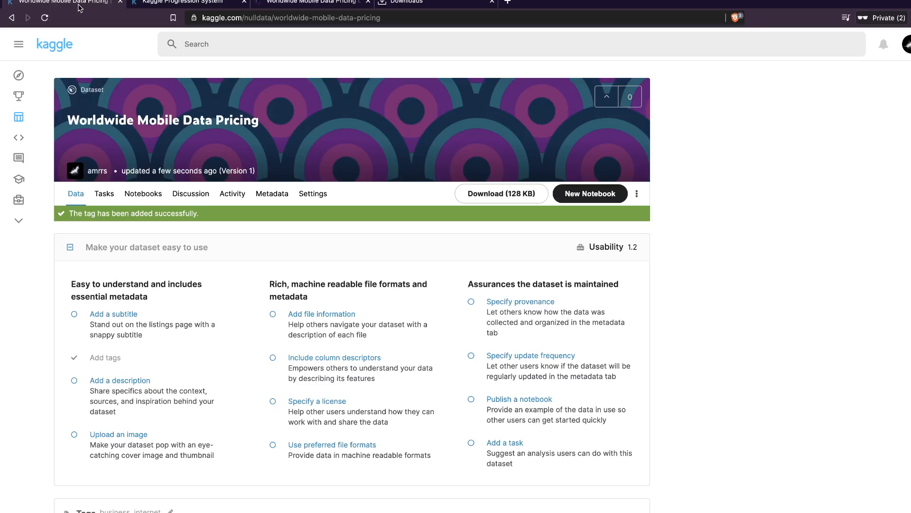
View the license metadata of the Kaggle dataset and return to its data overview
{"action": "left_click", "coordinate": [79, 3]}
{"action": "left_click", "coordinate": [323, 402]}
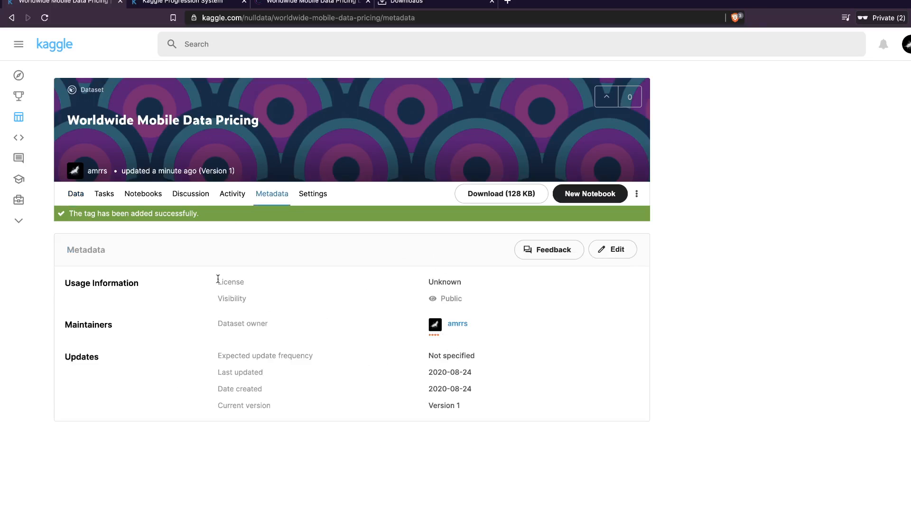
{"action": "left_click", "coordinate": [84, 200]}
Fill the dataset's subtitle with the cable.co.uk headline "Worldwide mobile data pricing: The cost of 1GB of mobile data in 228 countries"
{"action": "left_click", "coordinate": [119, 315]}
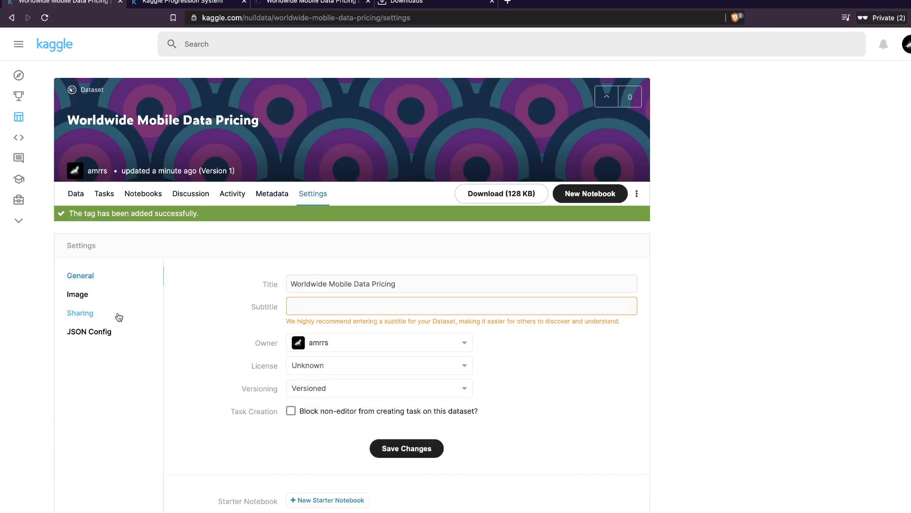
{"action": "left_click", "coordinate": [334, 308]}
{"action": "left_click", "coordinate": [320, 4]}
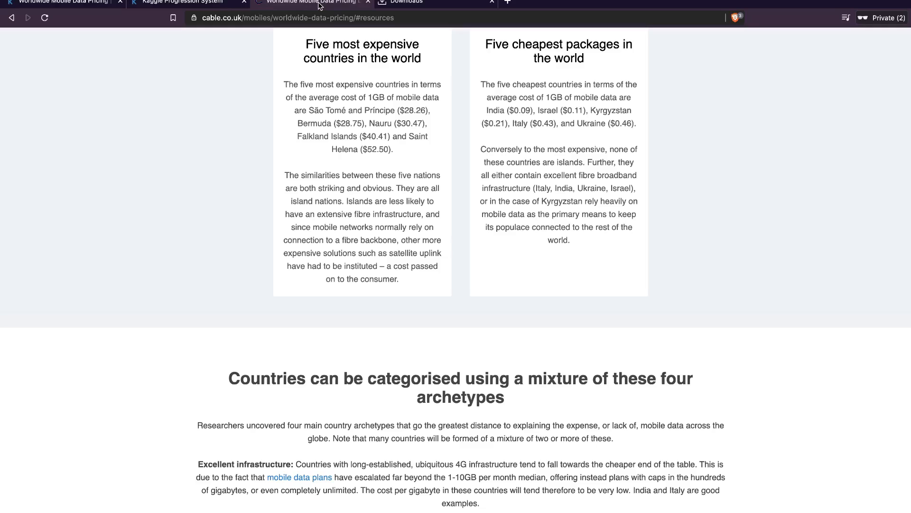
{"action": "scroll", "coordinate": [451, 189], "scroll_direction": "up", "scroll_amount": 20}
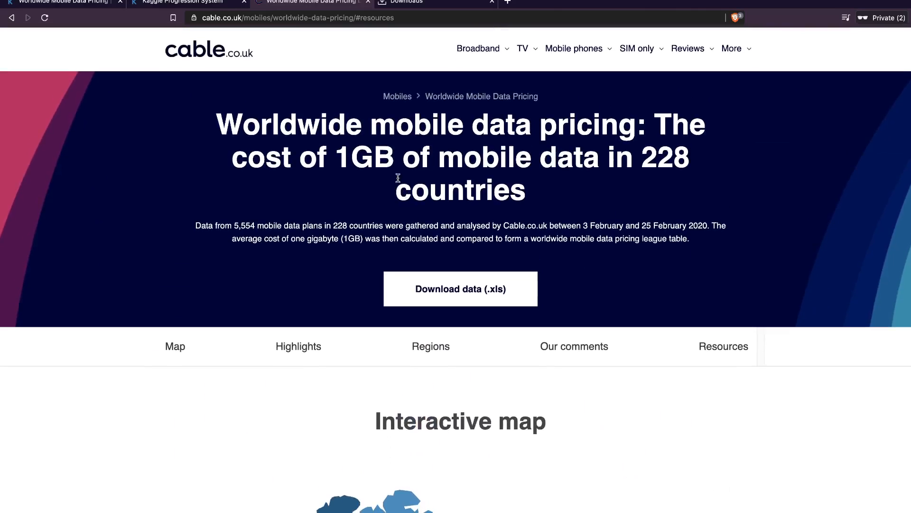
{"action": "left_click_drag", "start_coordinate": [217, 121], "coordinate": [551, 194]}
{"action": "key", "text": "super+c"}
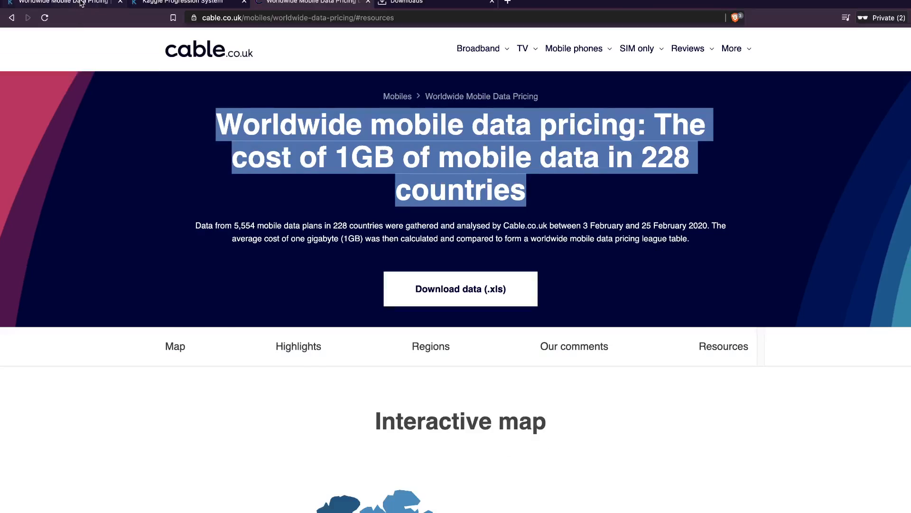
{"action": "left_click", "coordinate": [81, 4]}
{"action": "key", "text": "super+v"}
{"action": "left_click", "coordinate": [540, 385]}
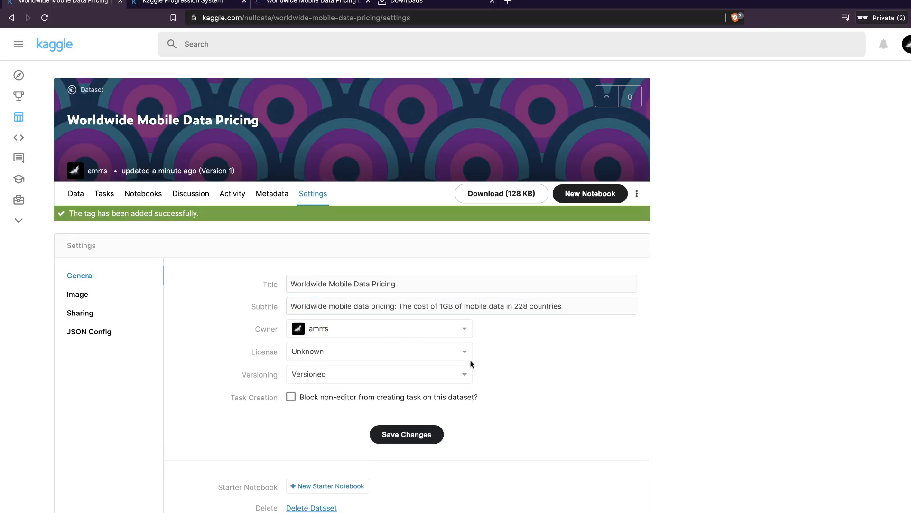
Set the dataset's license to "Data files © Original Authors", save the settings and return to the data overview
{"action": "left_click", "coordinate": [462, 355]}
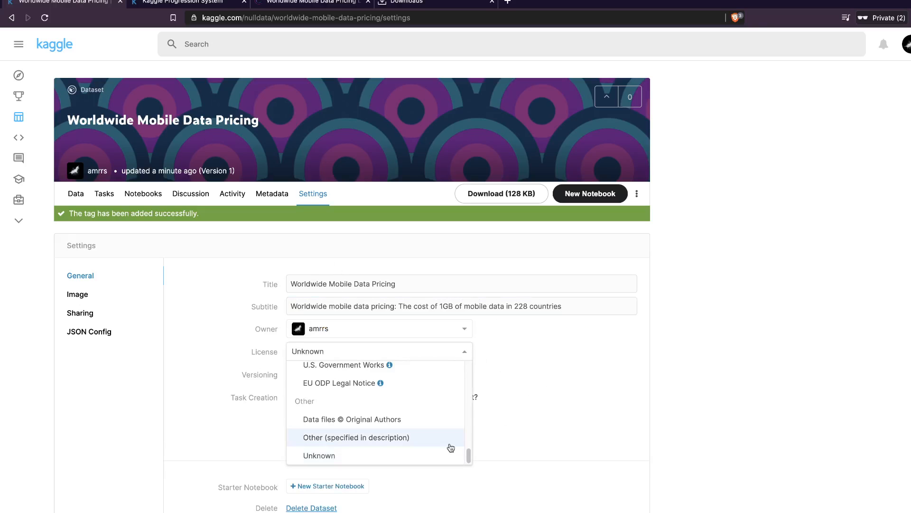
{"action": "left_click", "coordinate": [404, 429]}
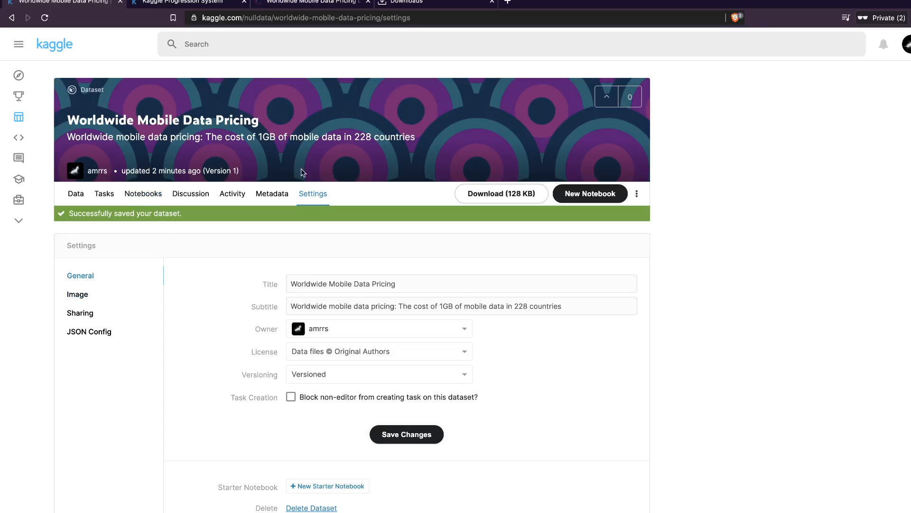
{"action": "left_click", "coordinate": [76, 194]}
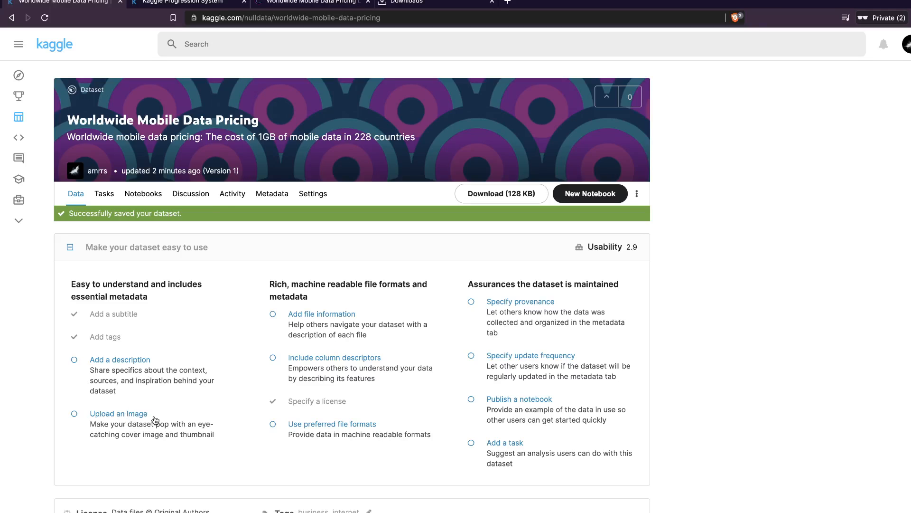
View the interactive map on the cable.co.uk pricing page and return to the Kaggle dataset
{"action": "left_click", "coordinate": [195, 2]}
{"action": "left_click", "coordinate": [318, 5]}
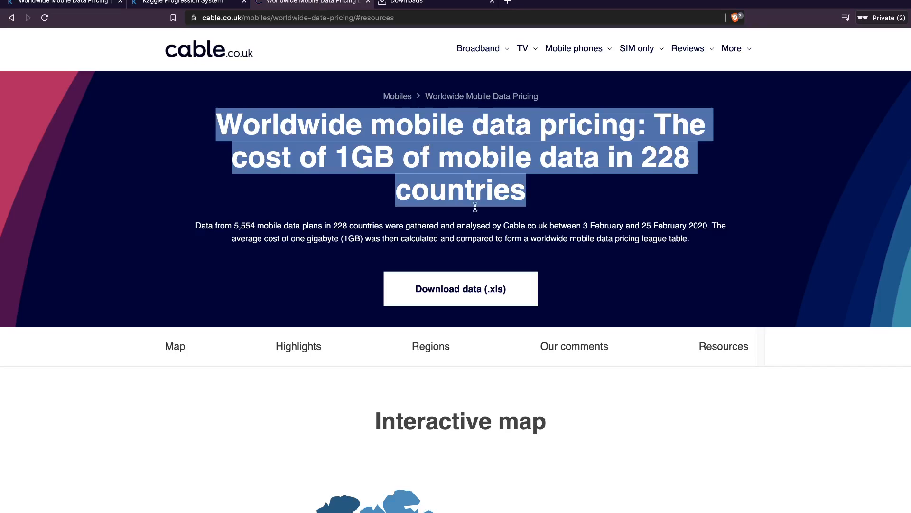
{"action": "scroll", "coordinate": [608, 207], "scroll_direction": "down", "scroll_amount": 5}
{"action": "scroll", "coordinate": [607, 209], "scroll_direction": "down", "scroll_amount": 2}
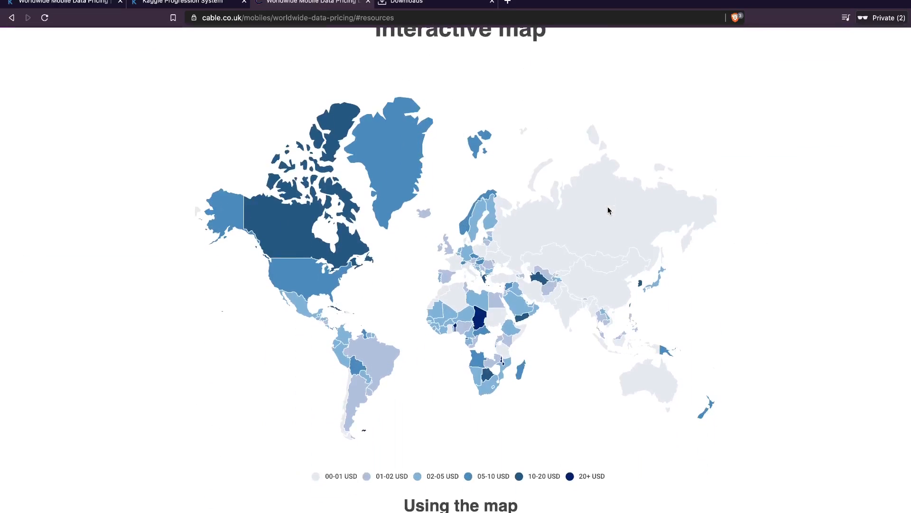
{"action": "left_click", "coordinate": [71, 3]}
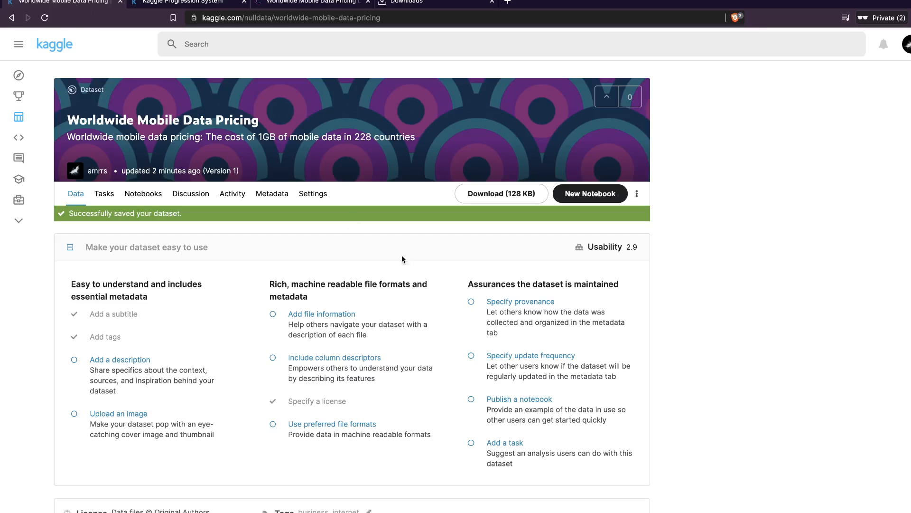
Specify the dataset's expected update frequency as Never, save the metadata and return to the data overview
{"action": "left_click", "coordinate": [549, 360]}
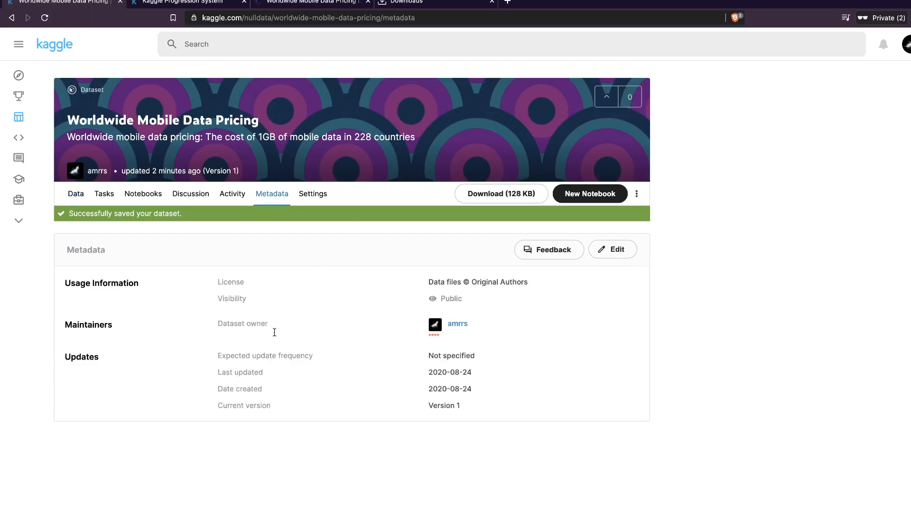
{"action": "left_click", "coordinate": [610, 249]}
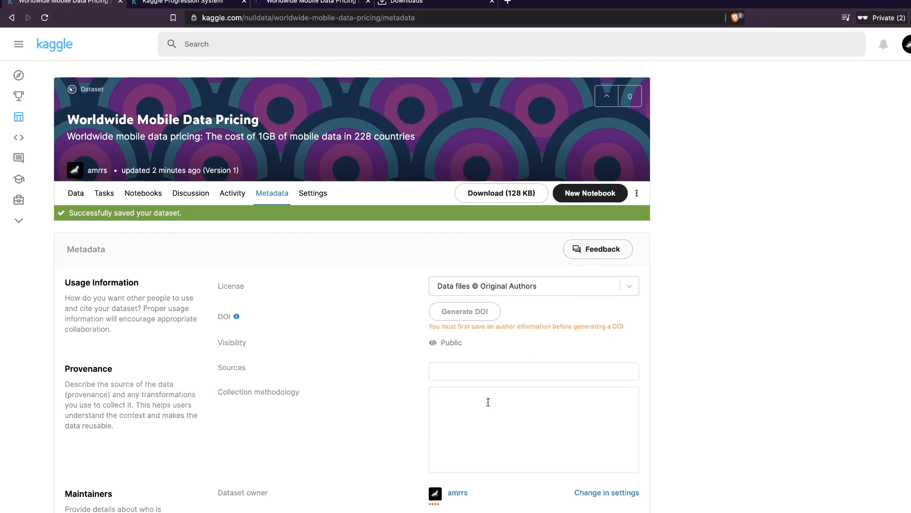
{"action": "scroll", "coordinate": [489, 401], "scroll_direction": "down", "scroll_amount": 2}
{"action": "scroll", "coordinate": [317, 423], "scroll_direction": "down", "scroll_amount": 5}
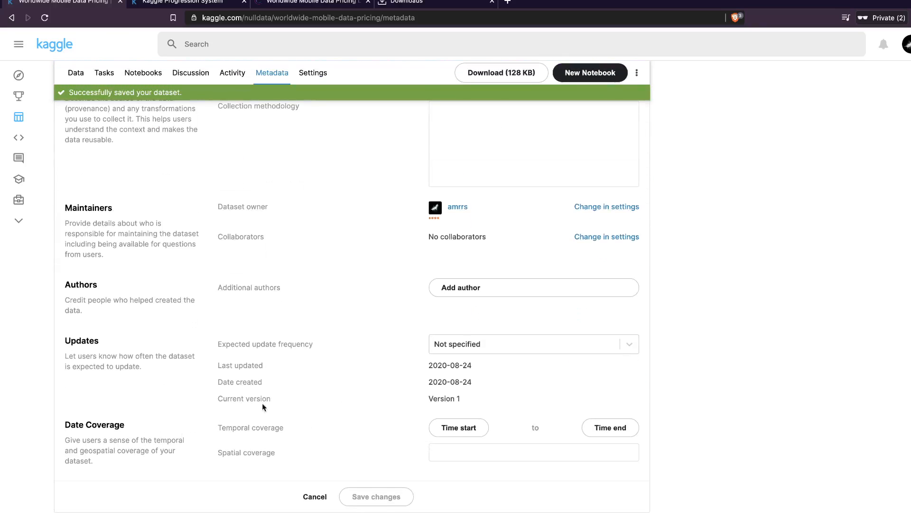
{"action": "left_click", "coordinate": [457, 345]}
{"action": "left_click", "coordinate": [464, 387]}
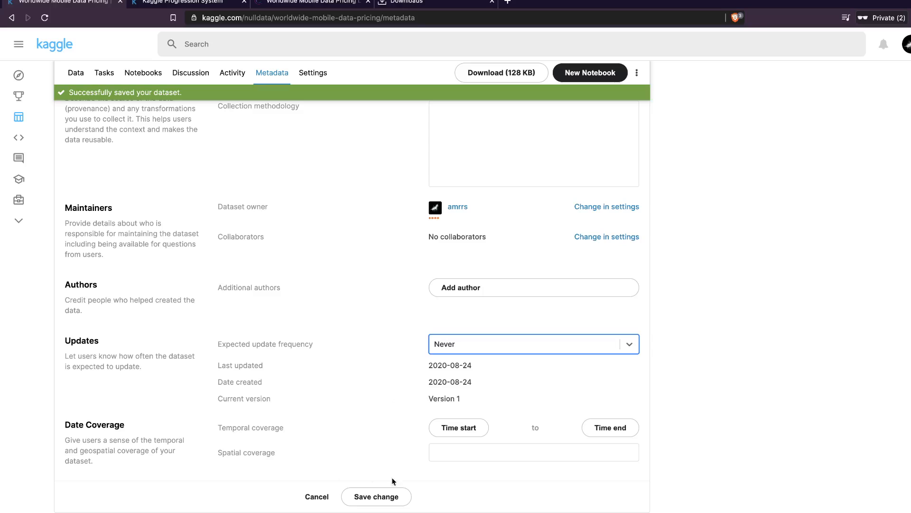
{"action": "left_click", "coordinate": [376, 496]}
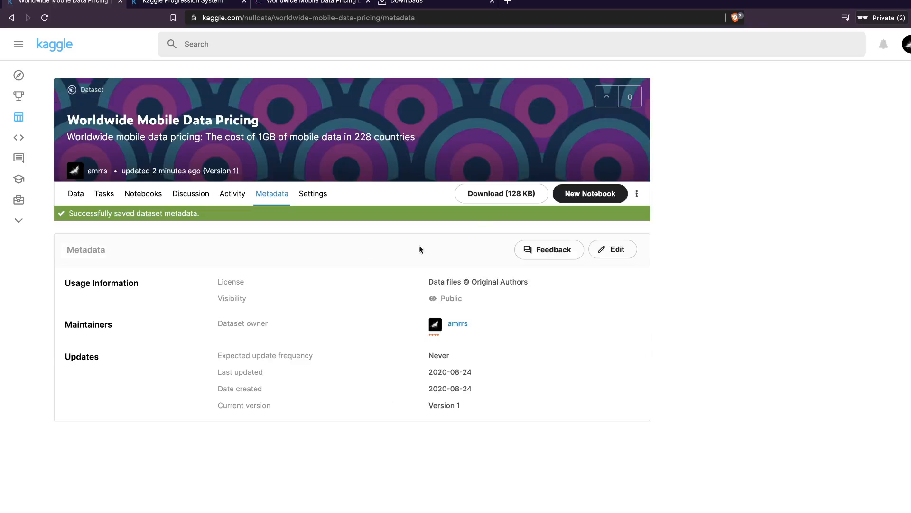
{"action": "left_click", "coordinate": [75, 194]}
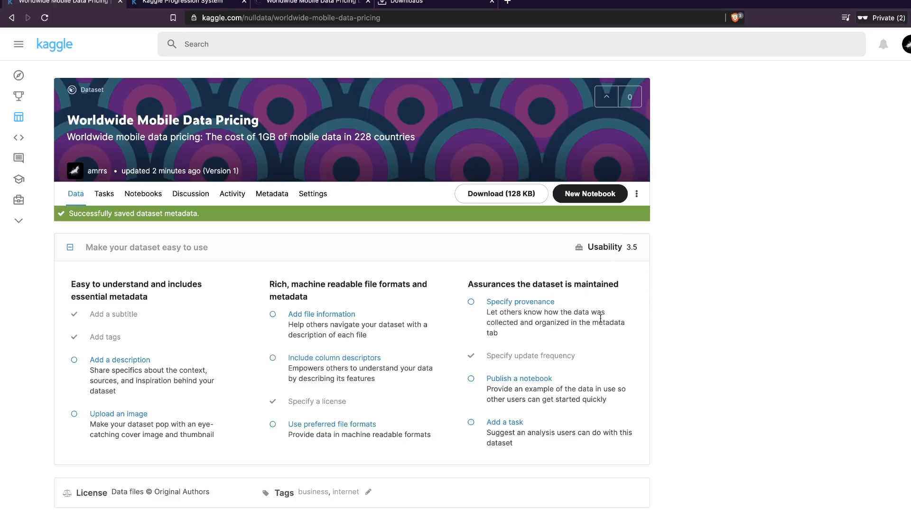
View the dataset's provenance metadata, return to the overview and try to open the description entry of the usability checklist
{"action": "left_click", "coordinate": [539, 301]}
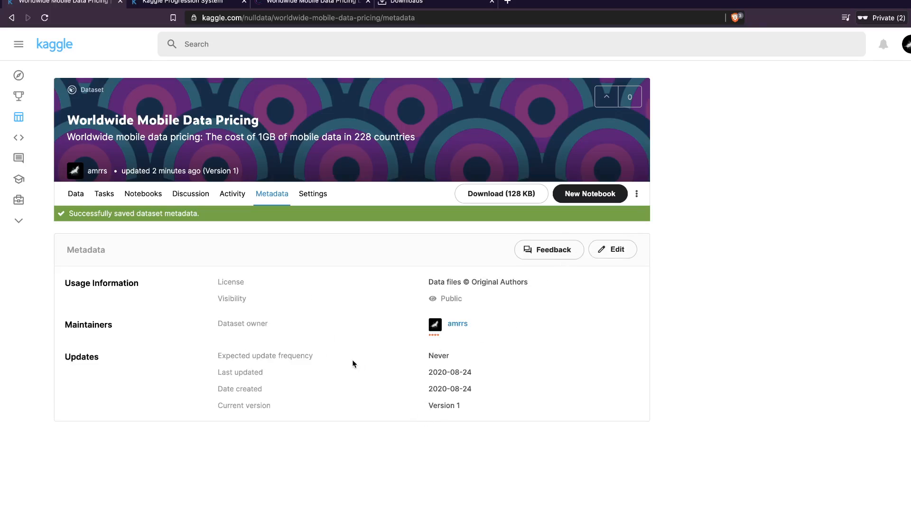
{"action": "scroll", "coordinate": [237, 322], "scroll_direction": "left", "scroll_amount": 5}
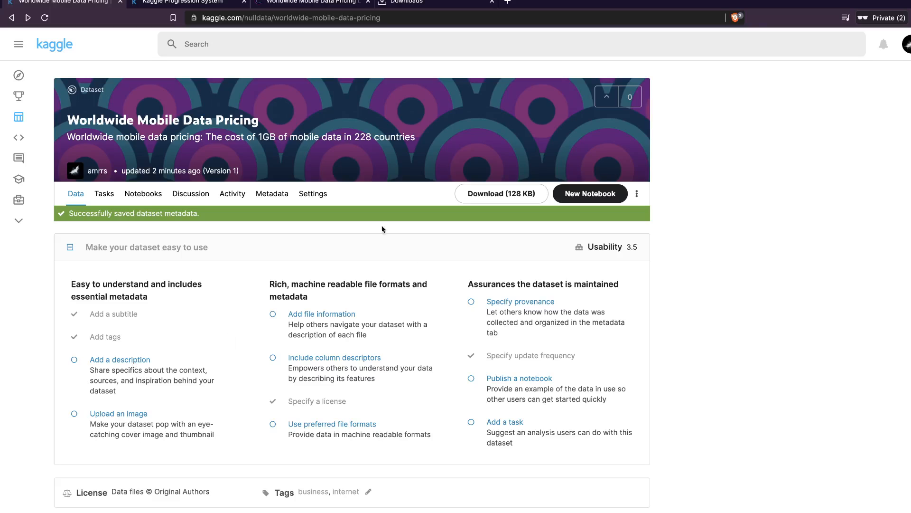
{"action": "left_click", "coordinate": [123, 363]}
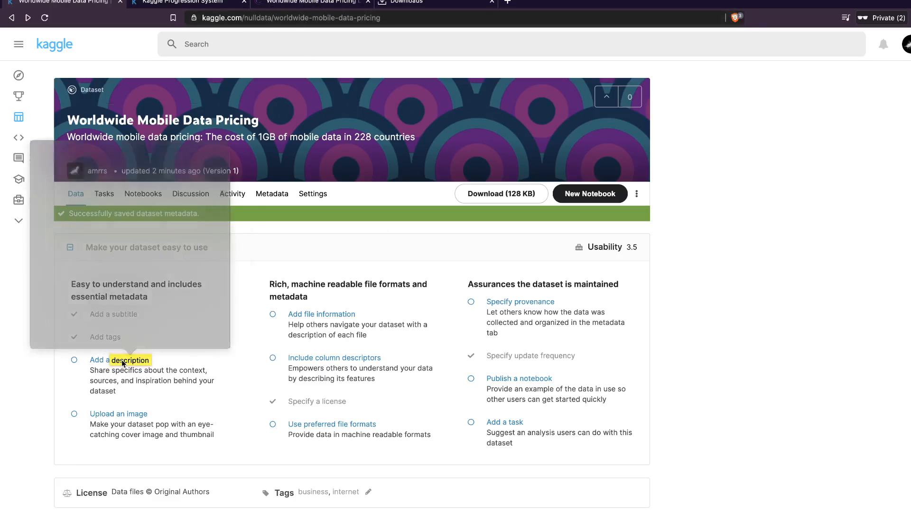
{"action": "left_click", "coordinate": [98, 363]}
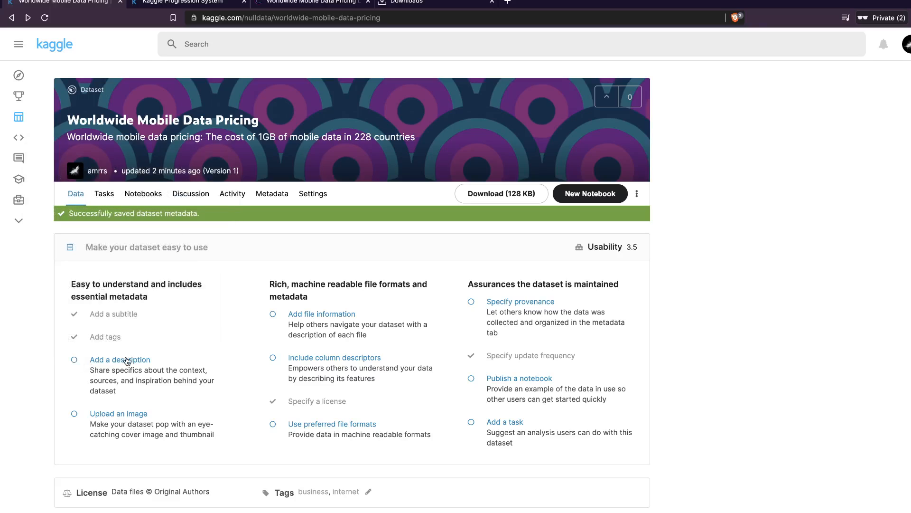
{"action": "scroll", "coordinate": [147, 362], "scroll_direction": "down", "scroll_amount": 3}
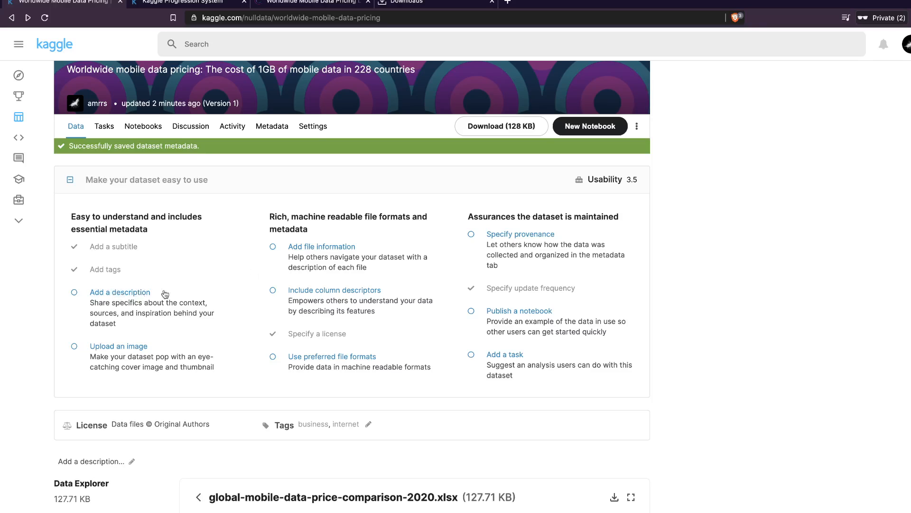
{"action": "scroll", "coordinate": [165, 295], "scroll_direction": "up", "scroll_amount": 1}
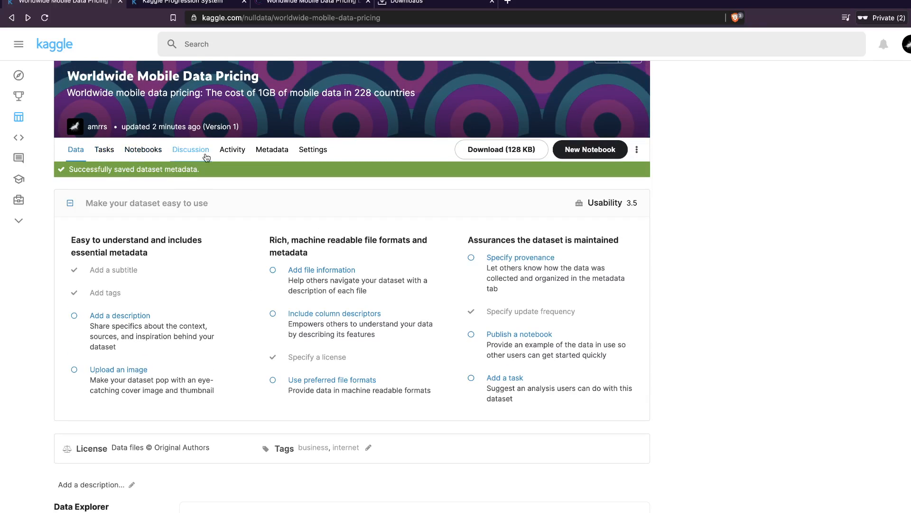
Check the dataset's metadata and notebooks pages and go back to the data overview
{"action": "left_click", "coordinate": [143, 149]}
{"action": "left_click", "coordinate": [285, 203]}
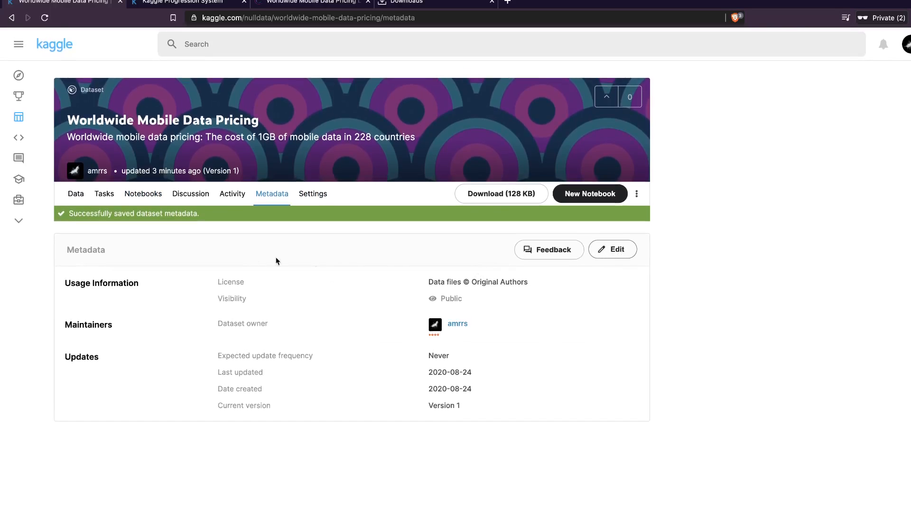
{"action": "left_click", "coordinate": [202, 195]}
{"action": "left_click", "coordinate": [143, 192]}
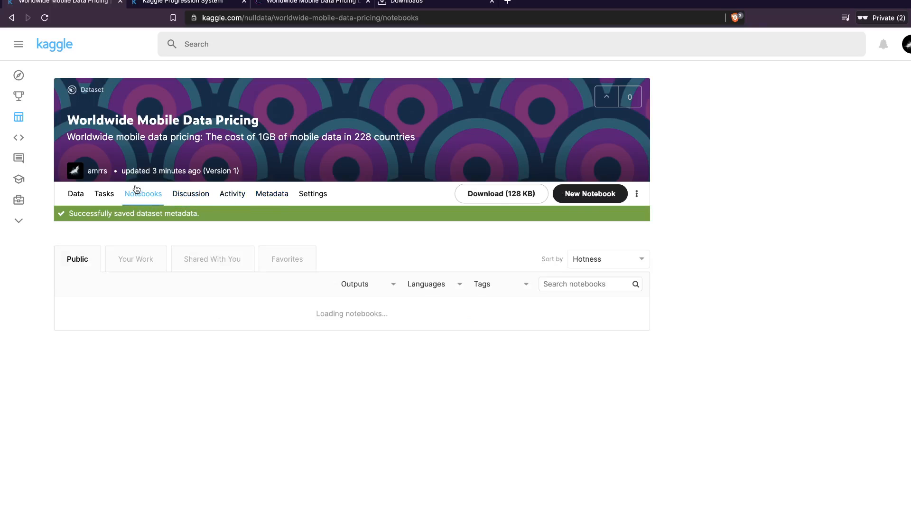
{"action": "left_click", "coordinate": [72, 194]}
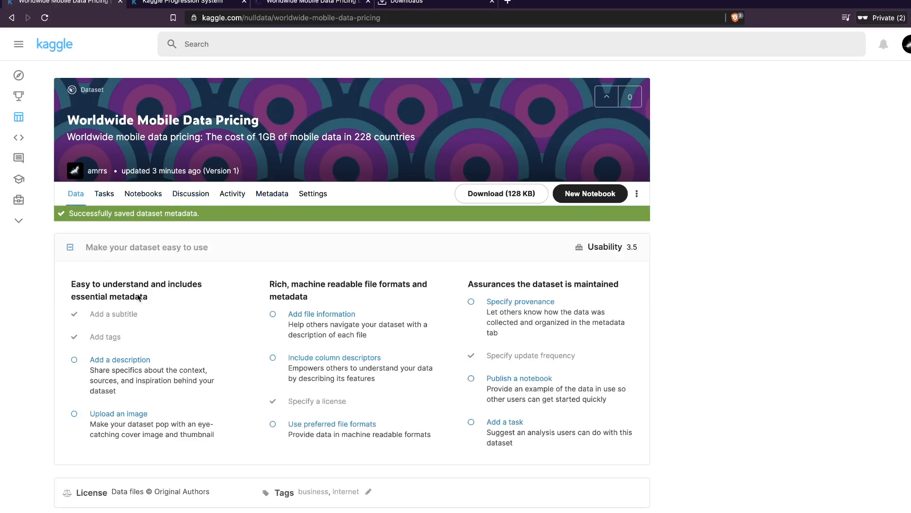
Try the checklist's description entry again and look over the description area and file listing of the dataset
{"action": "left_click", "coordinate": [132, 363]}
{"action": "left_click", "coordinate": [99, 364]}
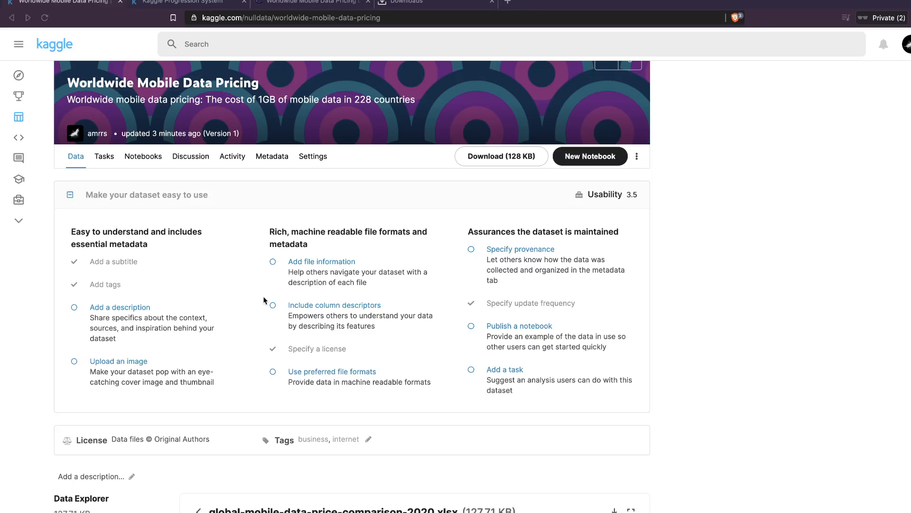
{"action": "left_click", "coordinate": [149, 321]}
{"action": "scroll", "coordinate": [149, 323], "scroll_direction": "down", "scroll_amount": 3}
{"action": "scroll", "coordinate": [148, 324], "scroll_direction": "down", "scroll_amount": 5}
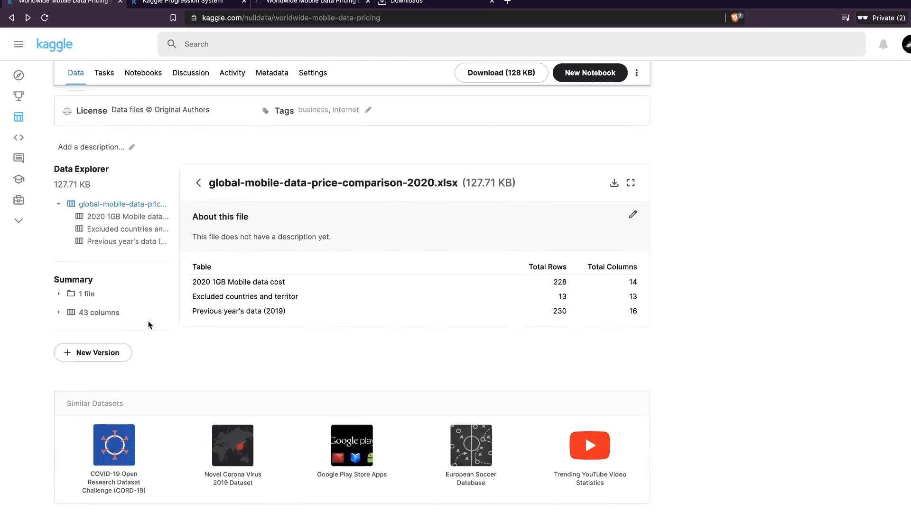
{"action": "scroll", "coordinate": [149, 324], "scroll_direction": "up", "scroll_amount": 8}
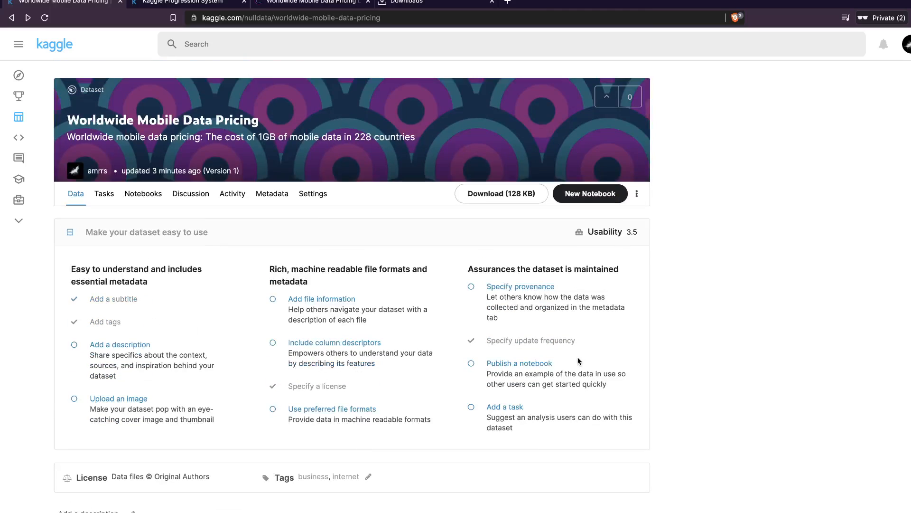
Start a new task for the dataset and title it "Find the country with the least price for 1GB Data"
{"action": "left_click", "coordinate": [512, 408]}
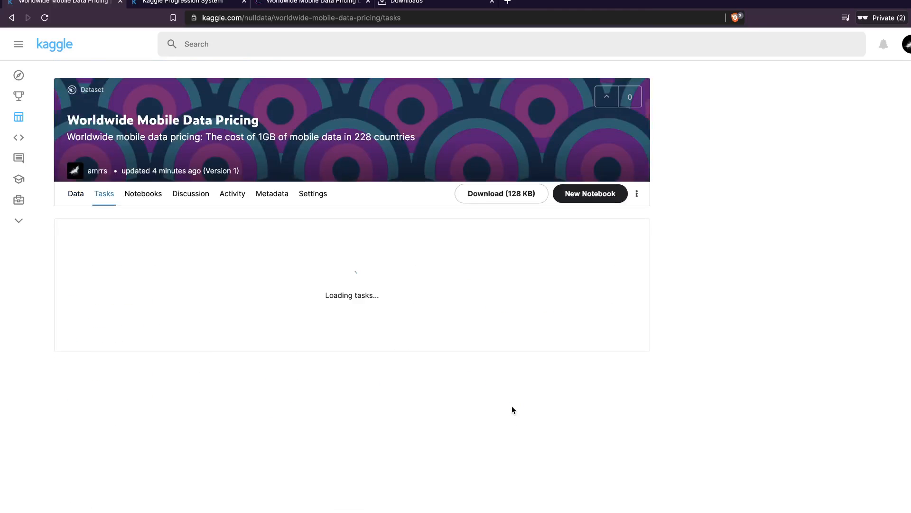
{"action": "left_click", "coordinate": [116, 311]}
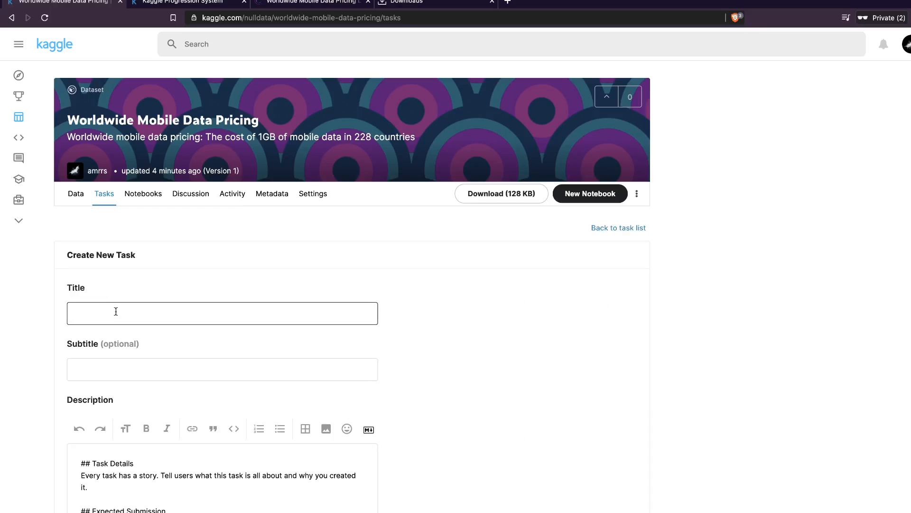
{"action": "scroll", "coordinate": [116, 311], "scroll_direction": "down", "scroll_amount": 2}
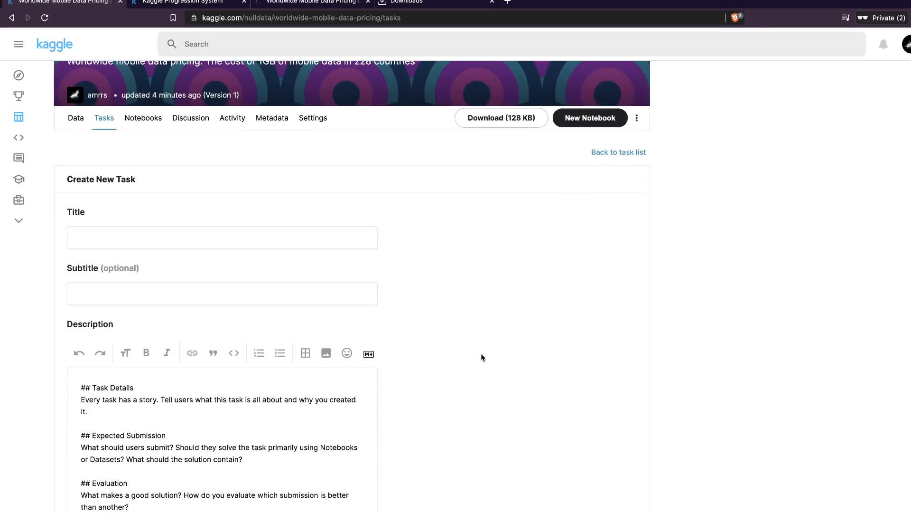
{"action": "scroll", "coordinate": [480, 353], "scroll_direction": "left", "scroll_amount": 5}
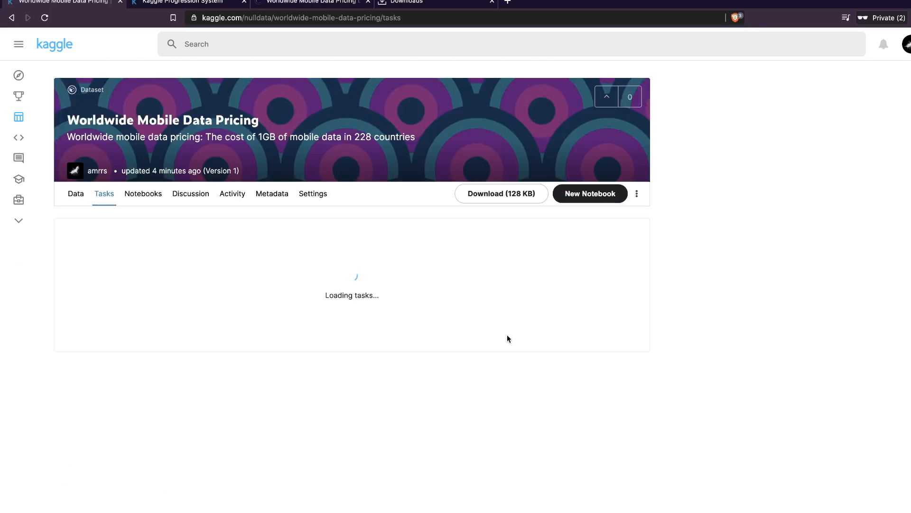
{"action": "left_click", "coordinate": [125, 313]}
{"action": "type", "text": "Fi"}
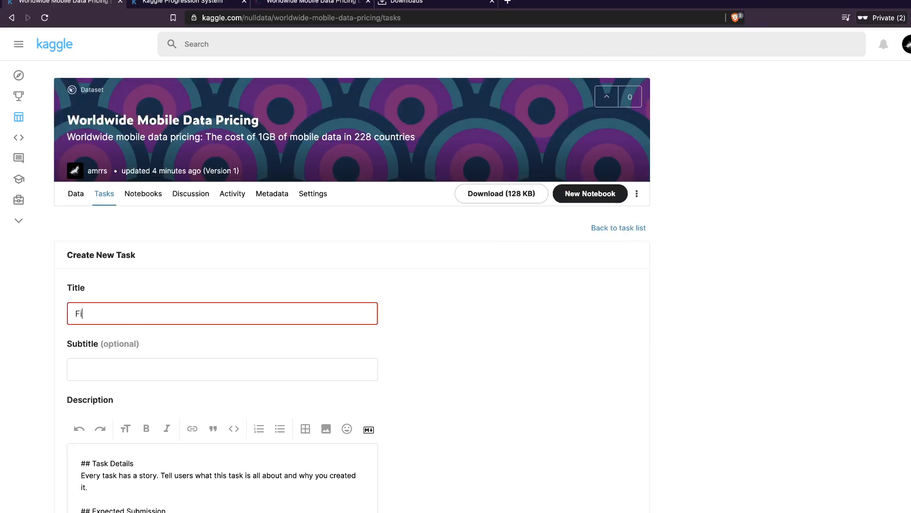
{"action": "type", "text": "nd the country with"}
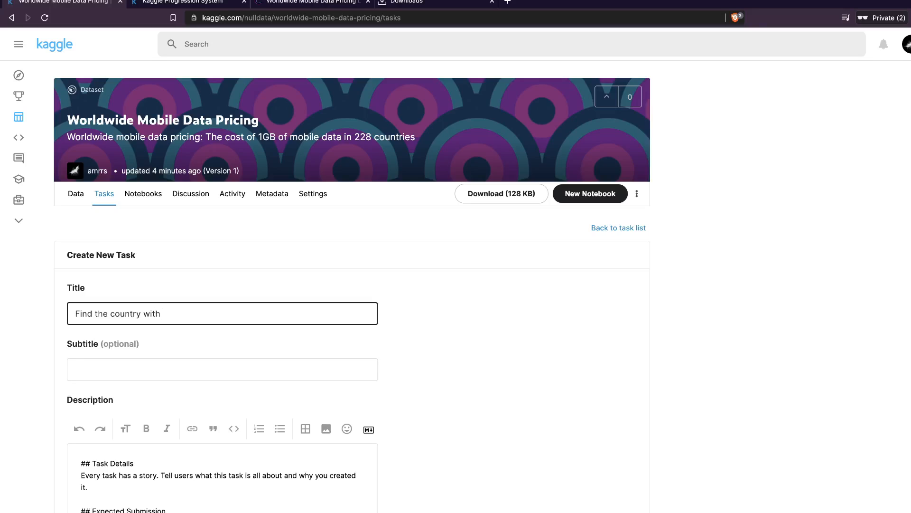
{"action": "type", "text": " th eleast price for 1GB Data"}
Replace the task's description template with "From the given dataset, Find the country with the least price for 1GB data." and create the task
{"action": "scroll", "coordinate": [445, 344], "scroll_direction": "down", "scroll_amount": 5}
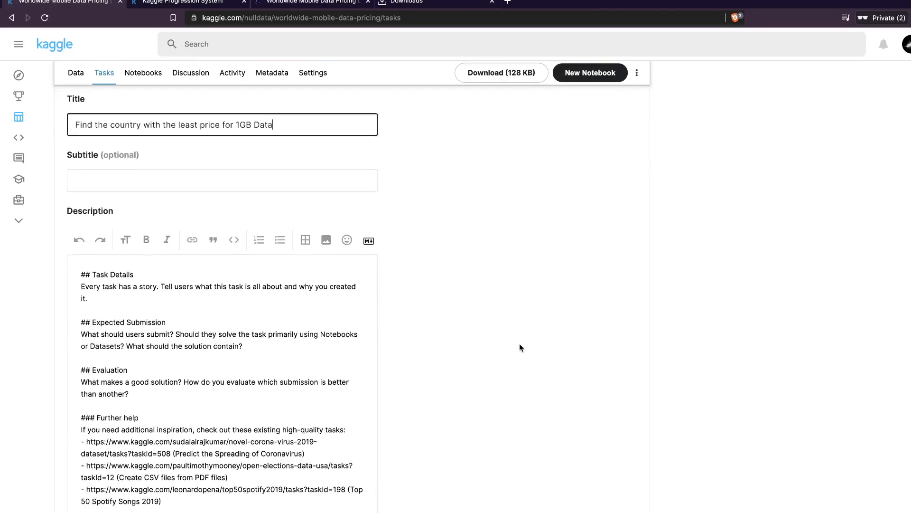
{"action": "key", "text": "ctrl+a"}
{"action": "key", "text": "BackSpace"}
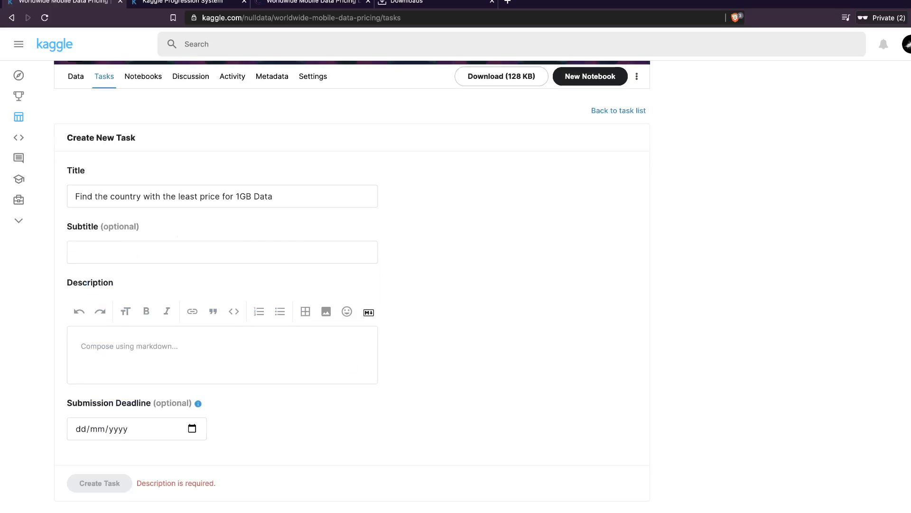
{"action": "key", "text": "ctrl+z"}
{"action": "key", "text": "ctrl+a"}
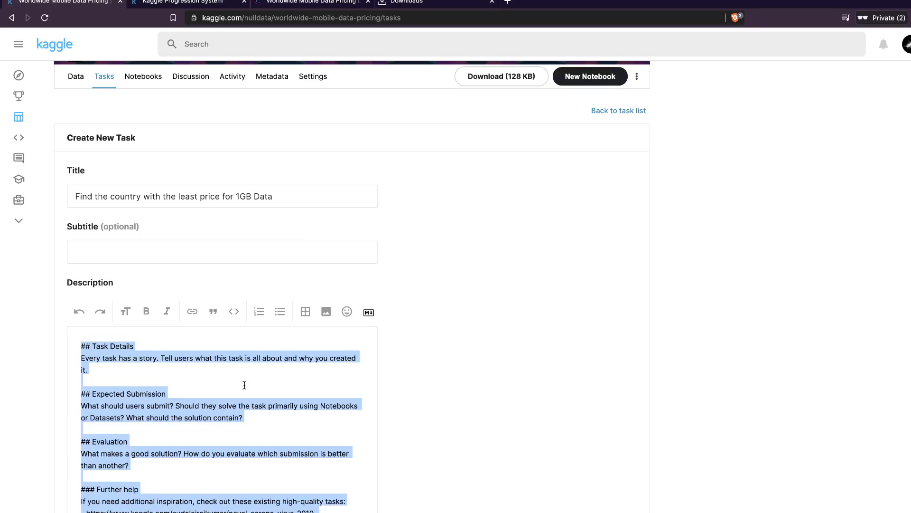
{"action": "key", "text": "BackSpace"}
{"action": "type", "text": "Fin"}
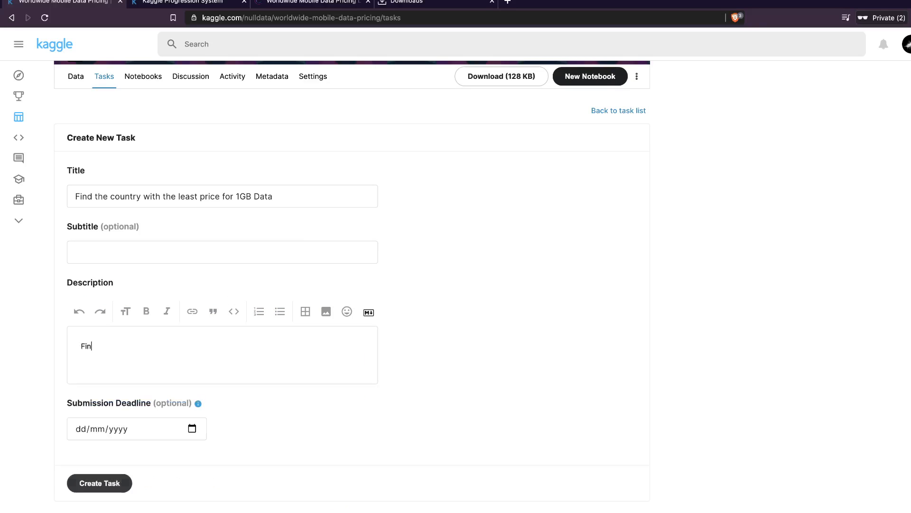
{"action": "type", "text": "d the country"}
{"action": "key", "text": "ctrl+a"}
{"action": "type", "text": "Fr"}
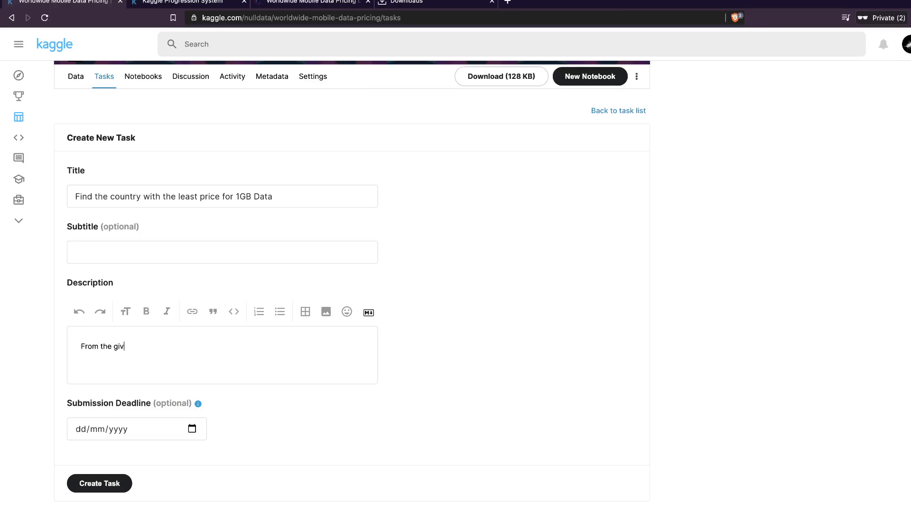
{"action": "type", "text": "om the given dataset, Find the country with the least price for 1GB data."}
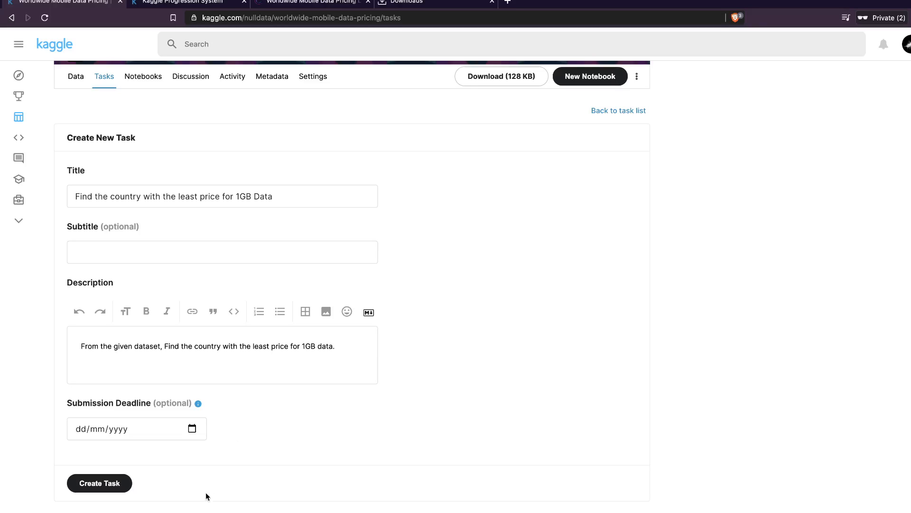
{"action": "left_click", "coordinate": [126, 484]}
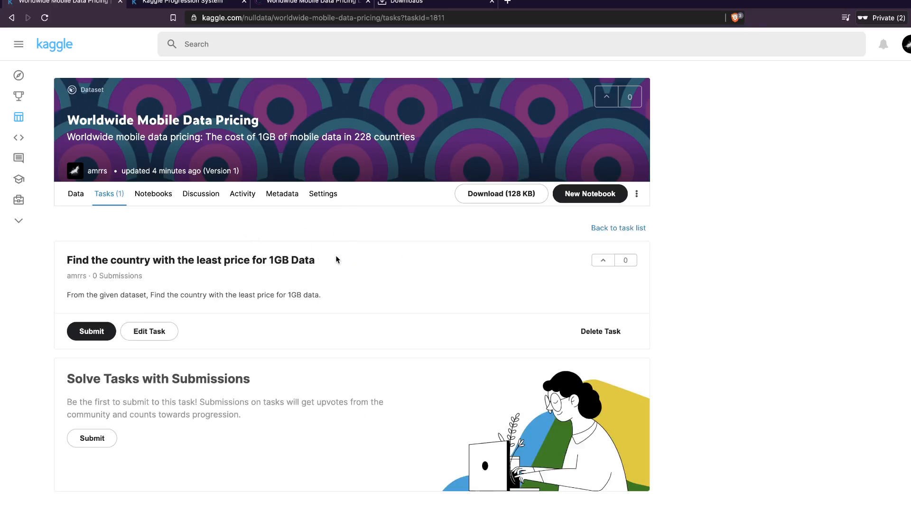
Create a new Python notebook from the dataset, expand its worldwide-mobile-data-pricing input and run the default setup cell
{"action": "left_click", "coordinate": [145, 195]}
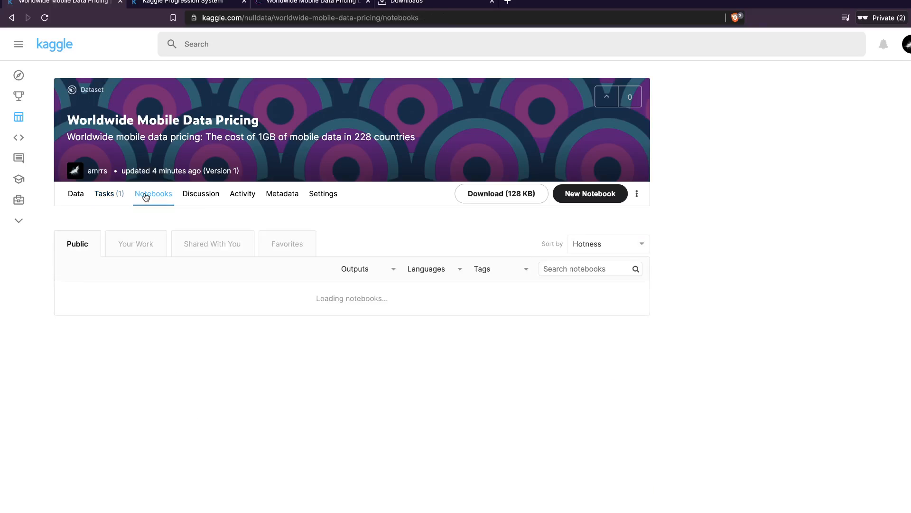
{"action": "left_click", "coordinate": [76, 194]}
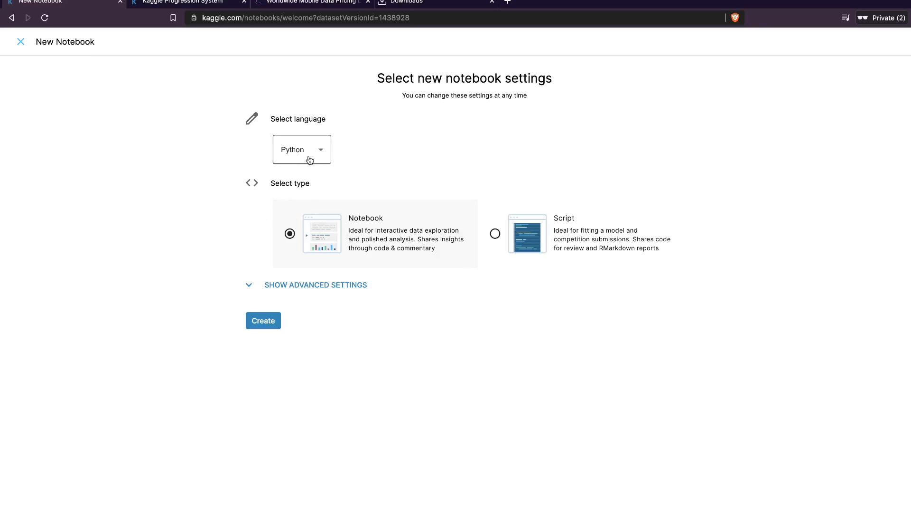
{"action": "left_click", "coordinate": [263, 321]}
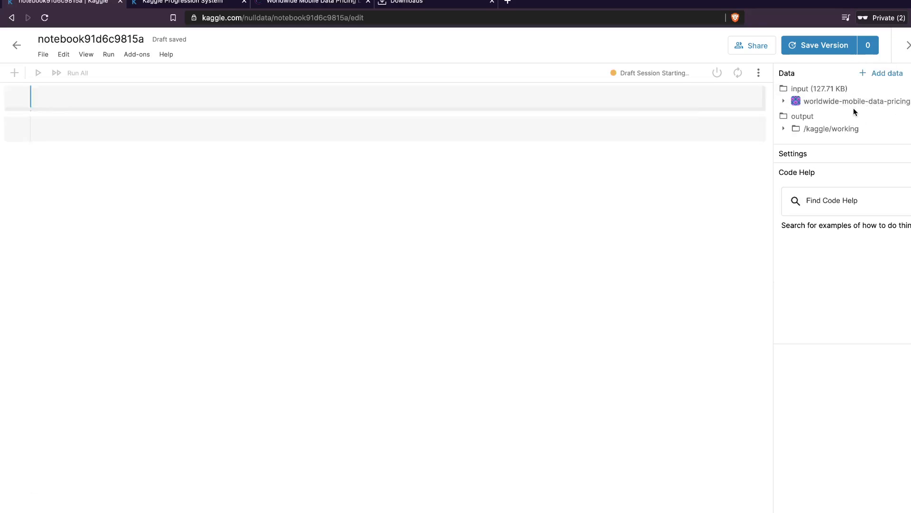
{"action": "left_click", "coordinate": [853, 101]}
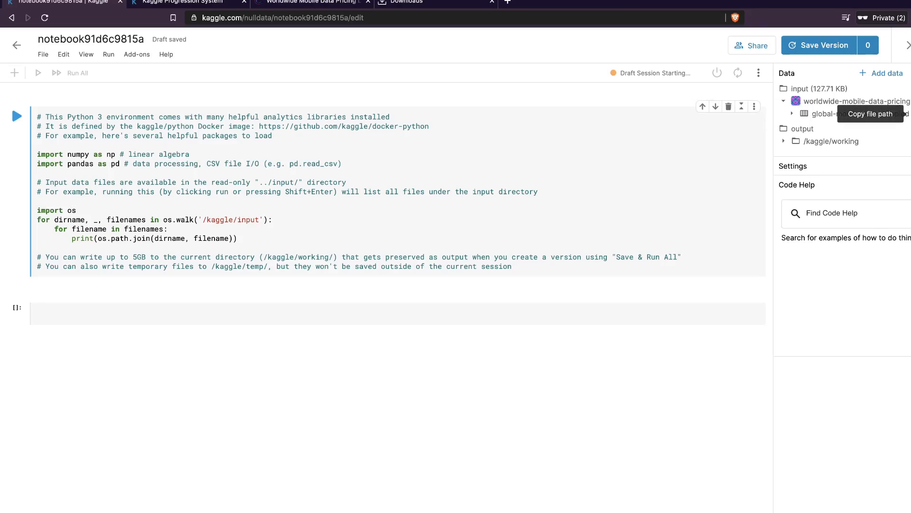
{"action": "key", "text": "shift+Return"}
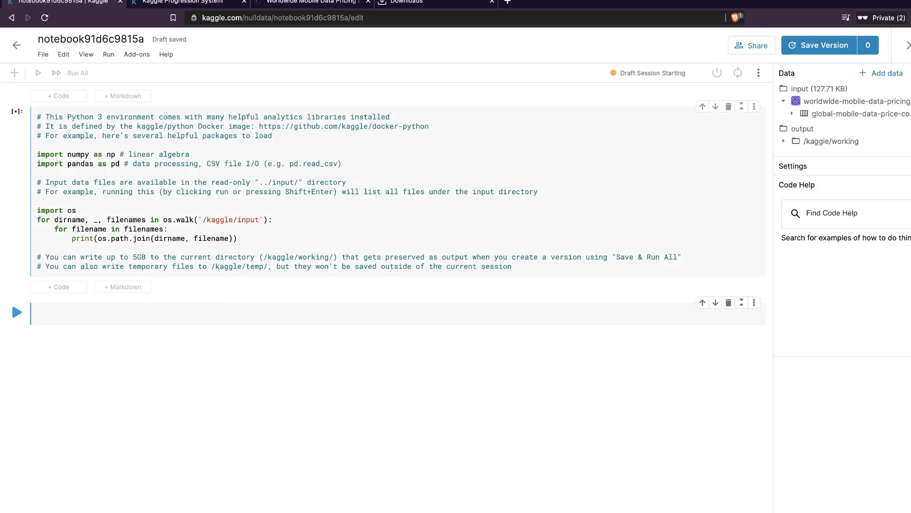
Rename the notebook as "Starter Kernel for Mobile Data Pricing"
{"action": "left_click", "coordinate": [122, 40]}
{"action": "key", "text": "super+a"}
{"action": "type", "text": "Sa"}
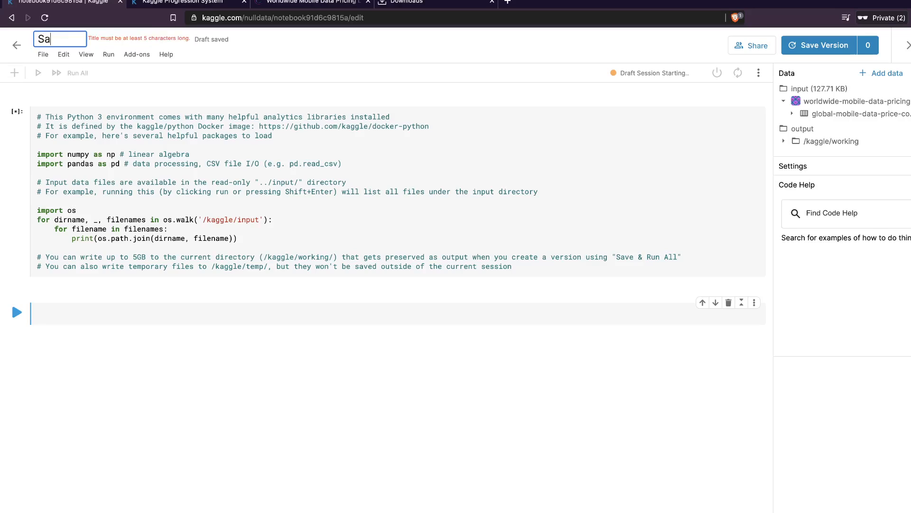
{"action": "type", "text": "mple"}
{"action": "key", "text": "super+a"}
{"action": "type", "text": "Startker"}
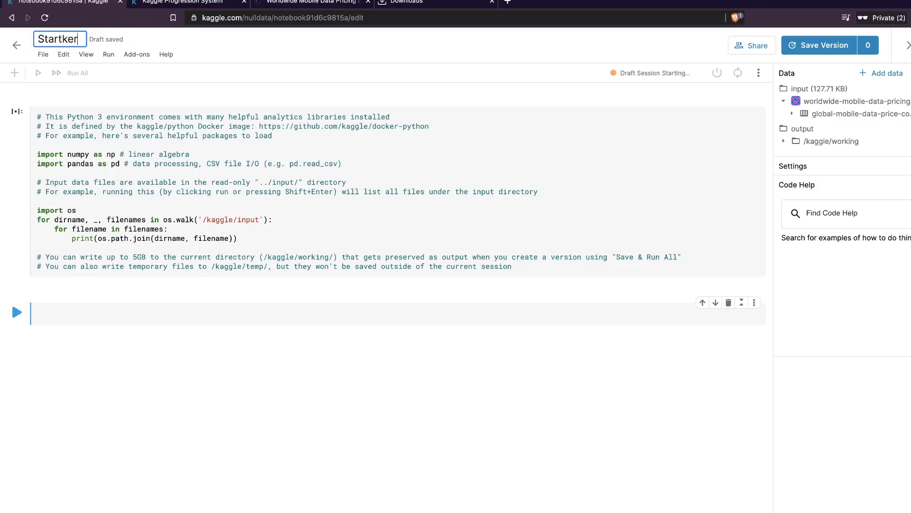
{"action": "key", "text": "BackSpace"}
{"action": "key", "text": "BackSpace"}
{"action": "key", "text": "BackSpace"}
{"action": "type", "text": "er Kernel fo"}
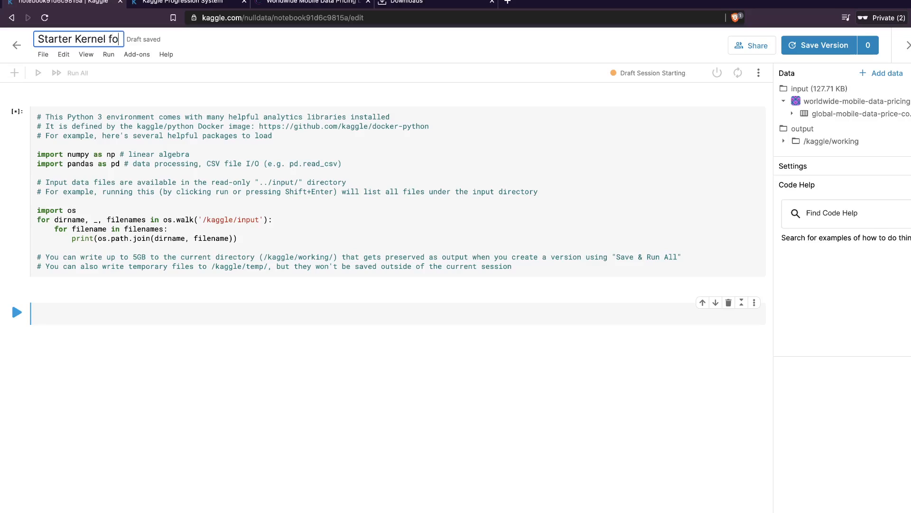
{"action": "type", "text": "r "}
{"action": "type", "text": "Mobile D"}
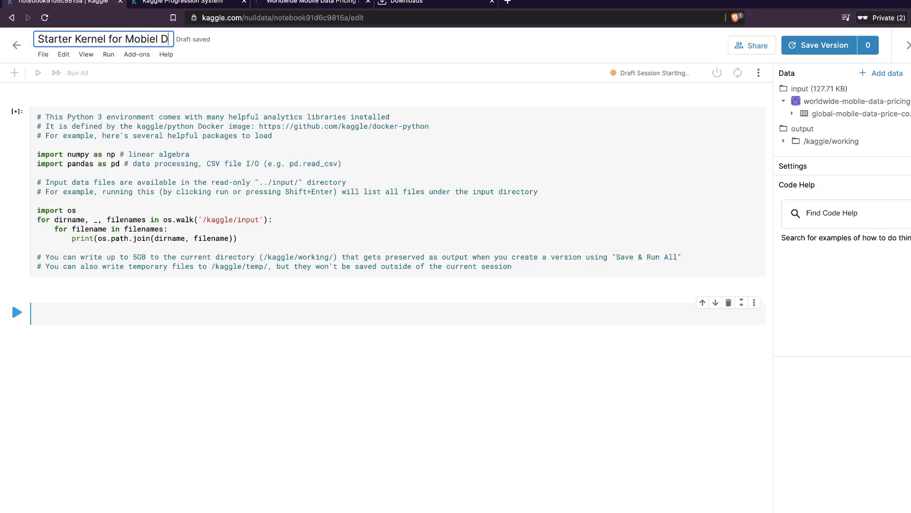
{"action": "key", "text": "BackSpace"}
{"action": "type", "text": "Data Pricing"}
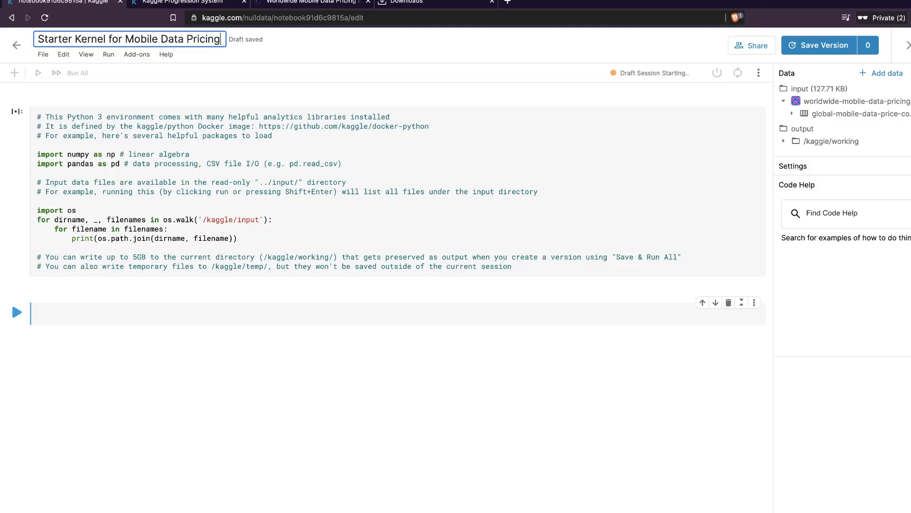
{"action": "left_click", "coordinate": [250, 243]}
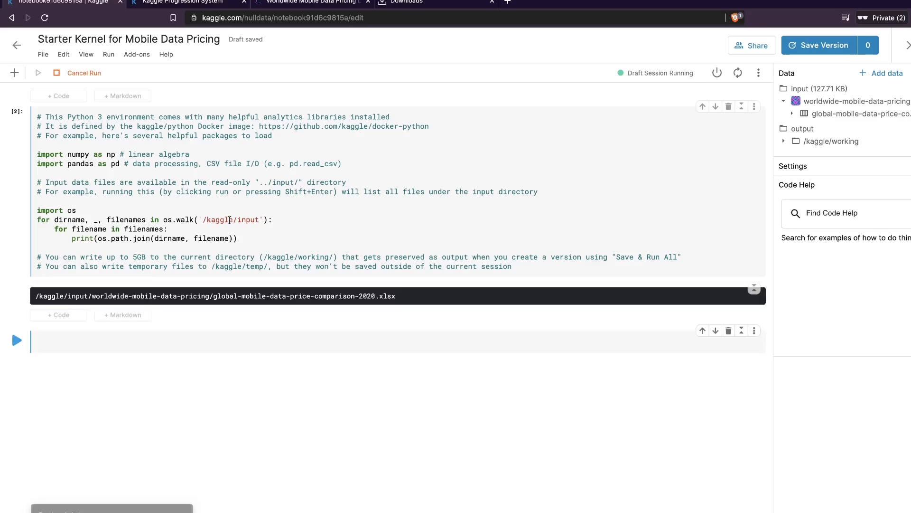
Load ../input/worldwide-mobile-data-pricing/global-mobile-data-price-comparison-2020.xlsx into df with pd.read_excel and preview its first rows with df.head()
{"action": "left_click", "coordinate": [199, 341]}
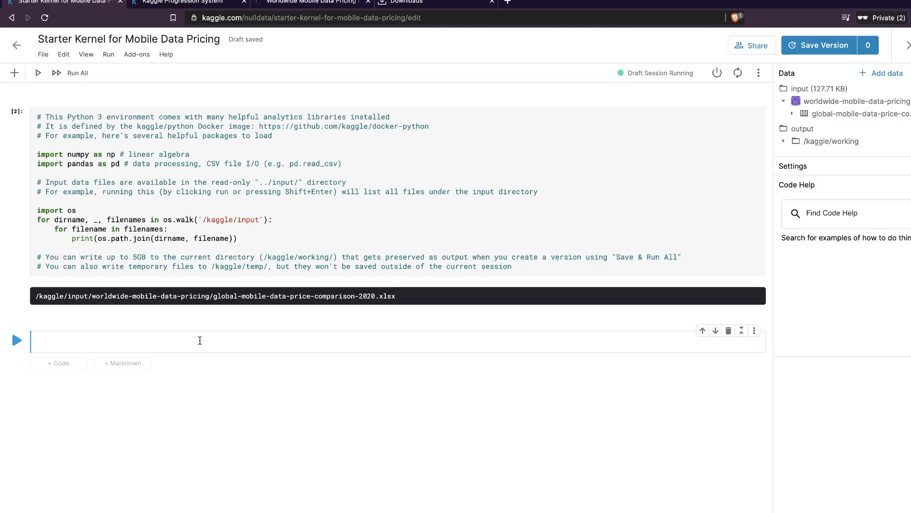
{"action": "type", "text": "df ="}
{"action": "type", "text": "../input/worldwide-mobile-data-pricing/global-mobile-data-price-comparison-2020.xlsx"}
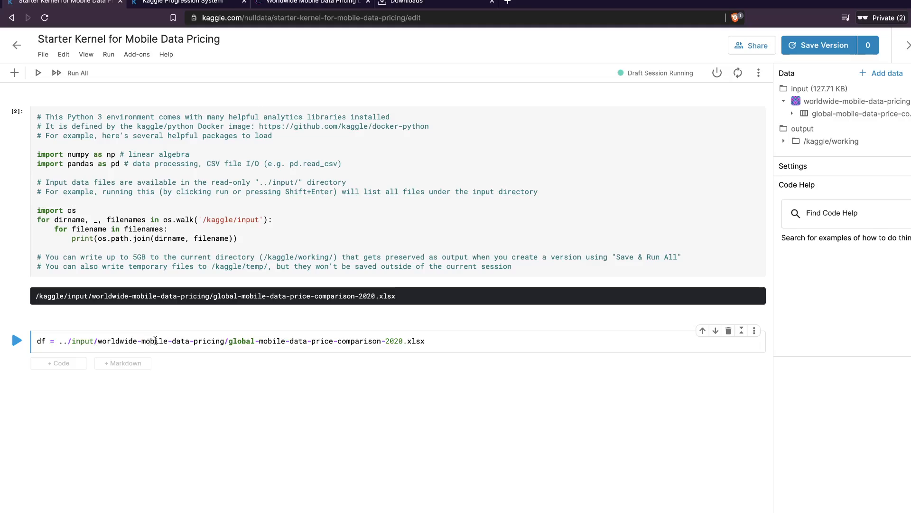
{"action": "key", "text": "super+z"}
{"action": "type", "text": "pd.read_excel(\""}
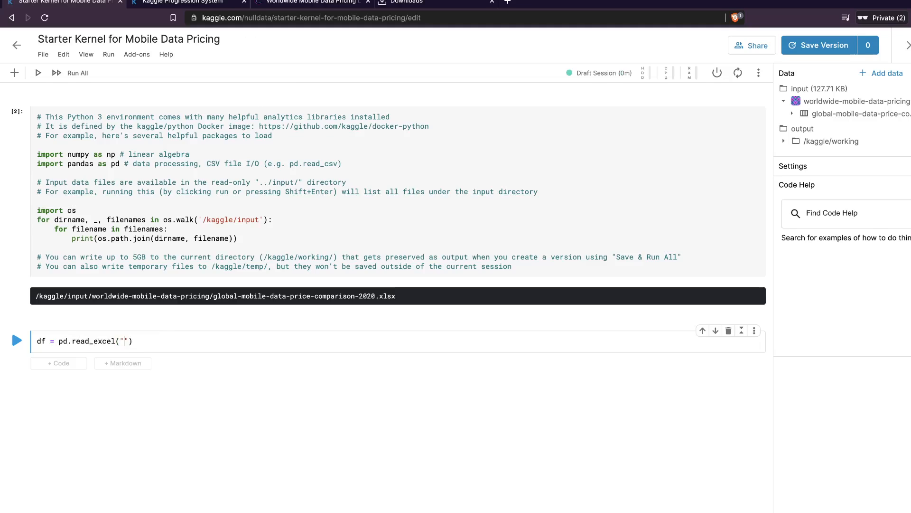
{"action": "type", "text": "../input/worldwide-mobile-data-pricing/global-mobile-data-price-comparison-2020.xlsx"}
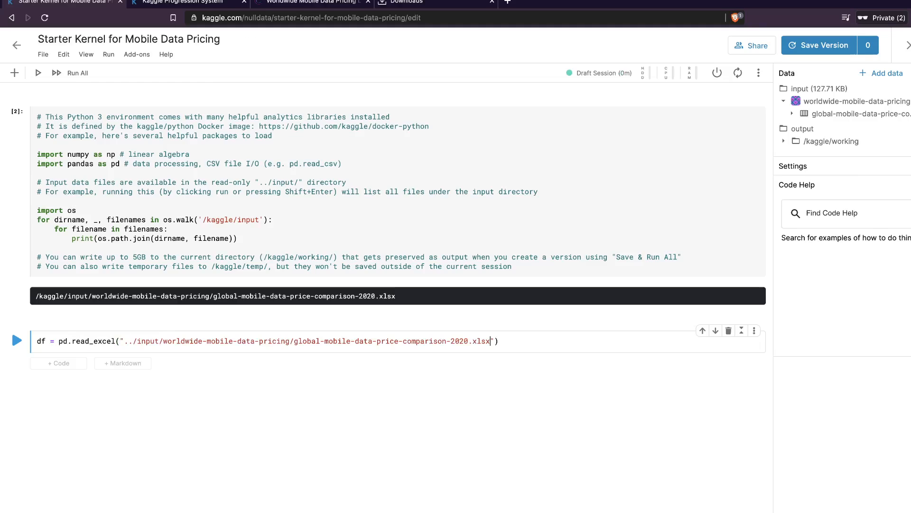
{"action": "key", "text": "shift+Return"}
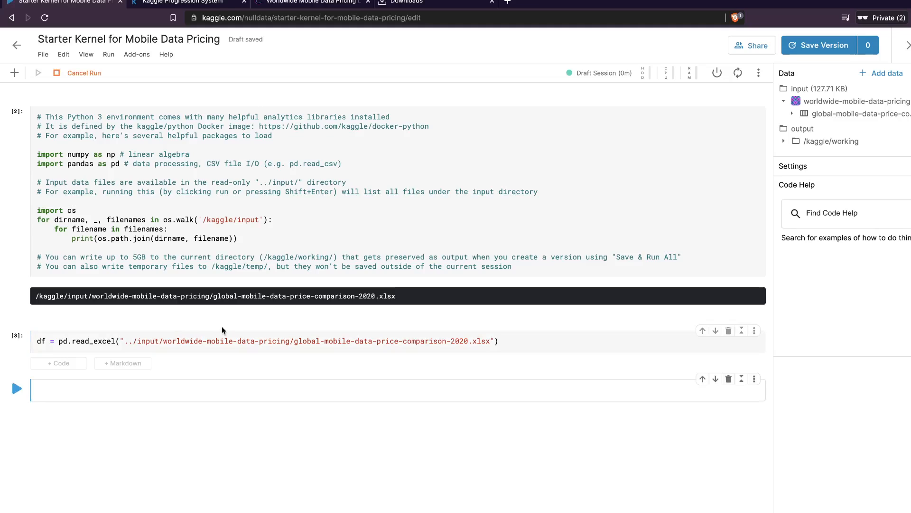
{"action": "type", "text": "df.head()"}
{"action": "key", "text": "shift+Return"}
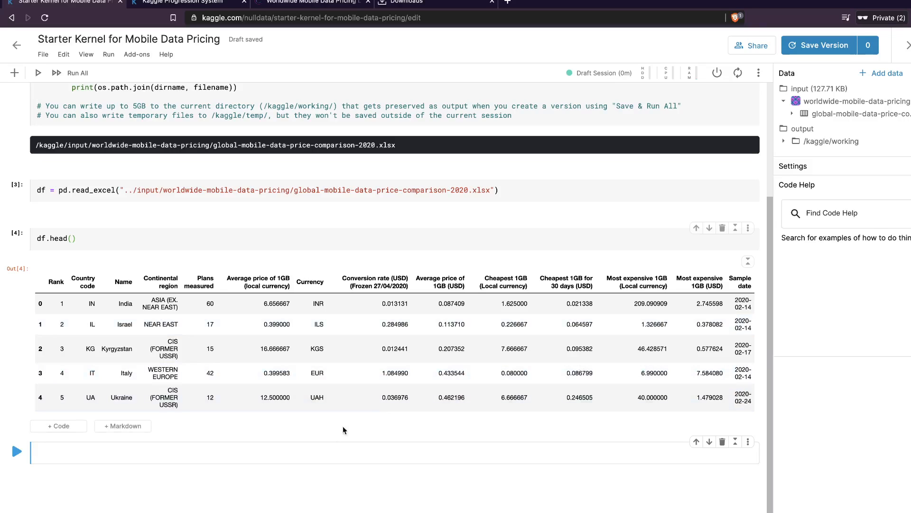
List the dataframe's column names in a new cell with df.columns, without call parentheses
{"action": "left_click", "coordinate": [324, 452]}
{"action": "type", "text": "df"}
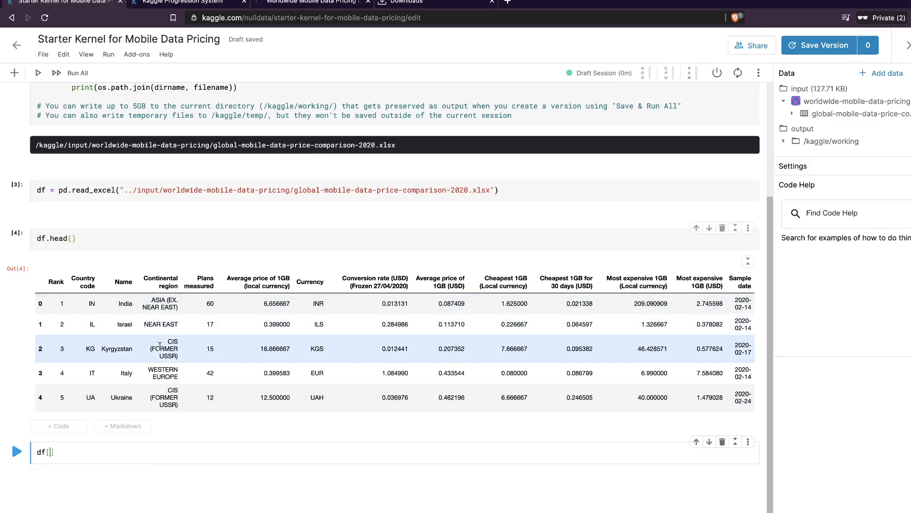
{"action": "type", "text": ".columns("}
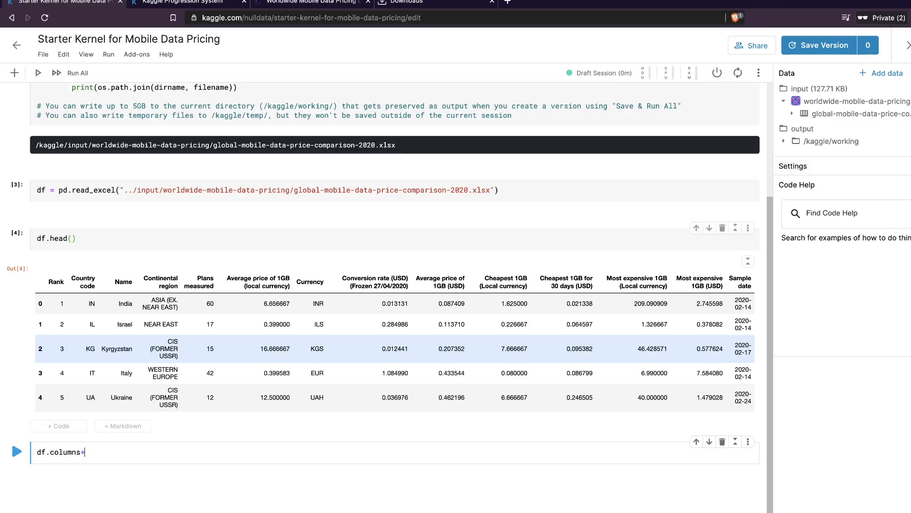
{"action": "key", "text": "shift+Return"}
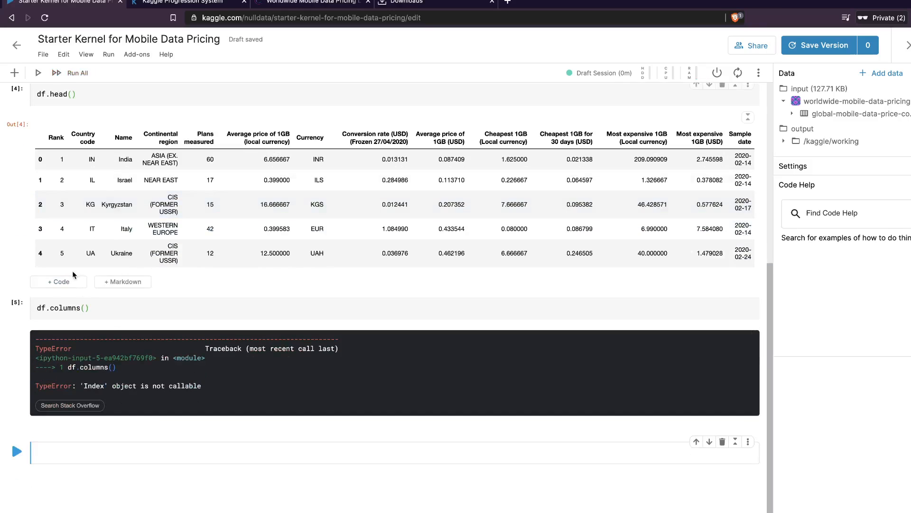
{"action": "left_click", "coordinate": [131, 309]}
{"action": "key", "text": "shift+Return"}
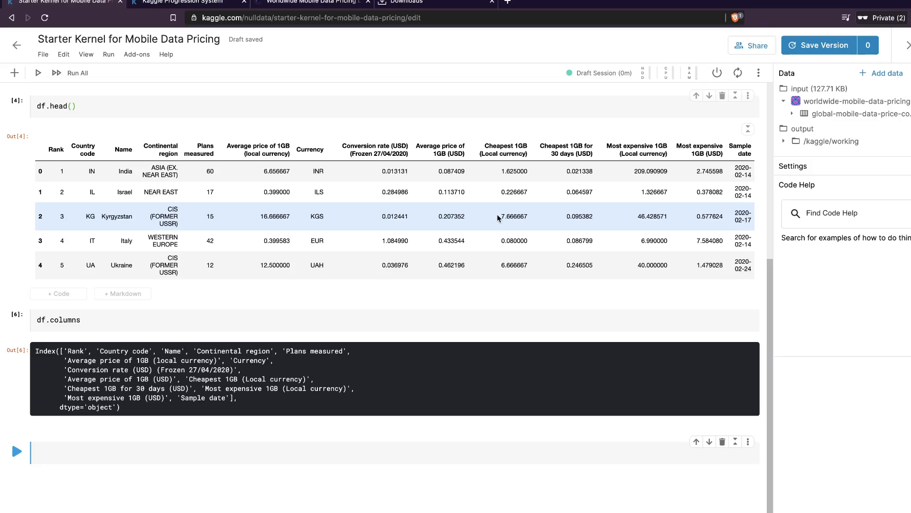
Look over the notebook's cells and save it as Version 1 with the Quick Save type
{"action": "scroll", "coordinate": [498, 218], "scroll_direction": "up", "scroll_amount": 5}
{"action": "scroll", "coordinate": [497, 219], "scroll_direction": "down", "scroll_amount": 5}
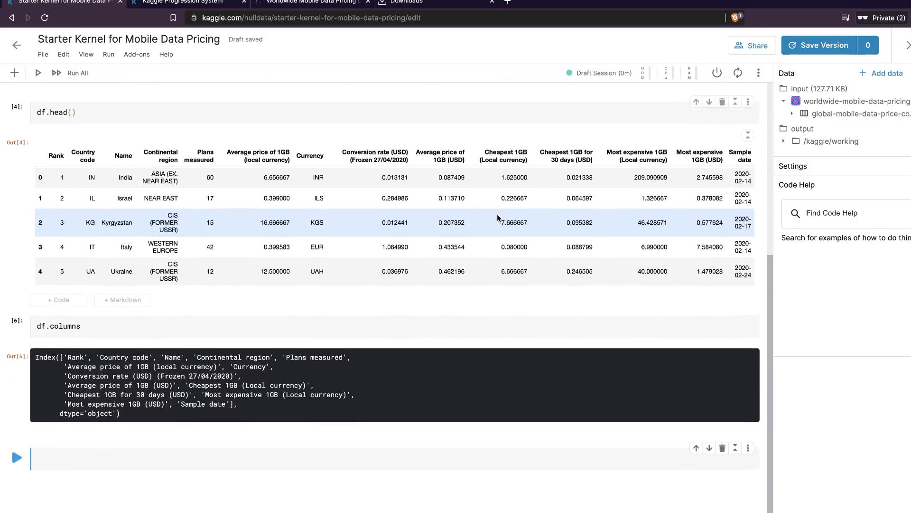
{"action": "scroll", "coordinate": [497, 219], "scroll_direction": "up", "scroll_amount": 1}
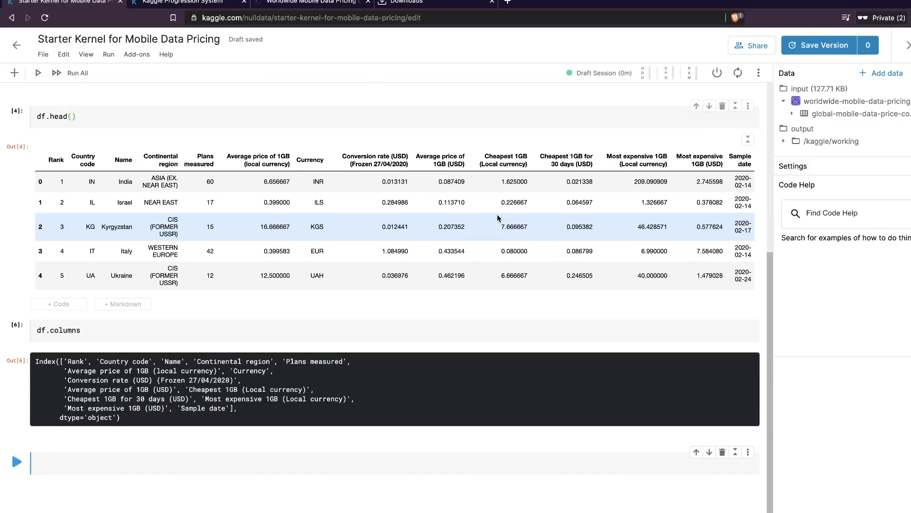
{"action": "scroll", "coordinate": [497, 214], "scroll_direction": "up", "scroll_amount": 6}
{"action": "left_click", "coordinate": [811, 47]}
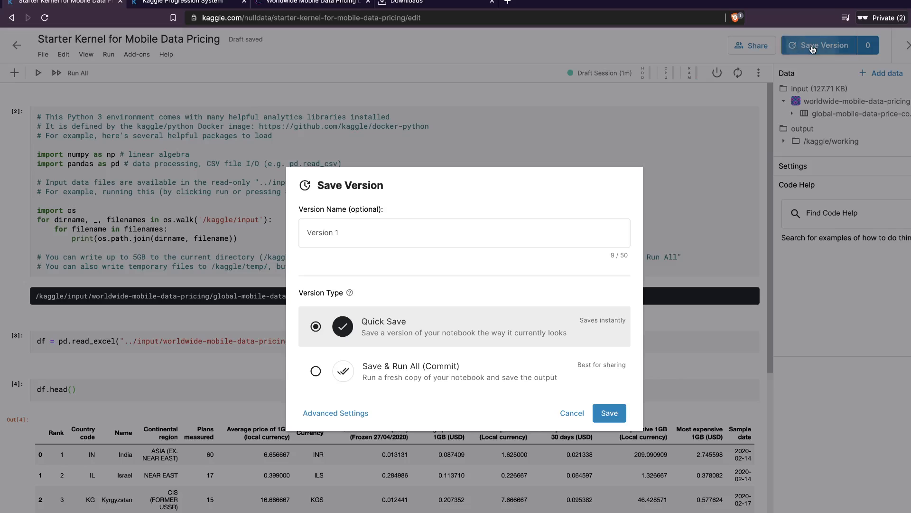
{"action": "left_click", "coordinate": [613, 411]}
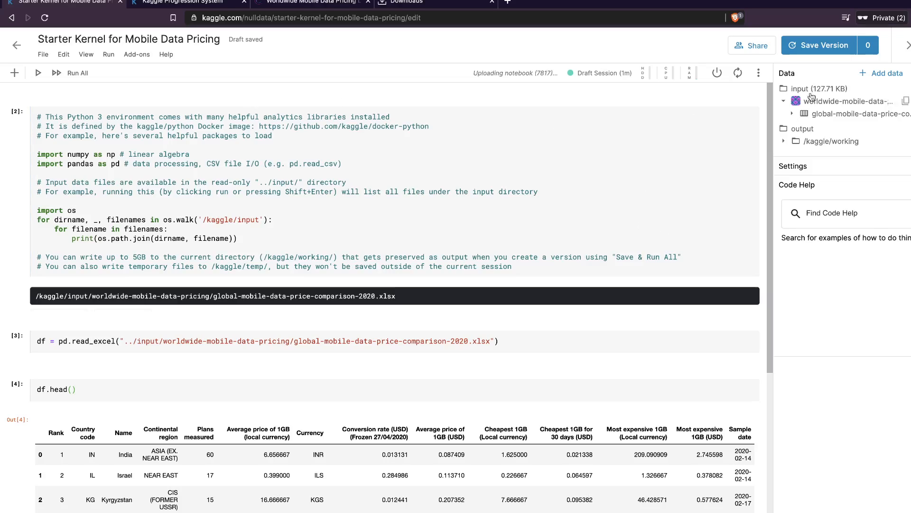
Change the notebook's sharing privacy to public, accept the Apache 2.0 release and save the sharing settings
{"action": "left_click", "coordinate": [755, 49]}
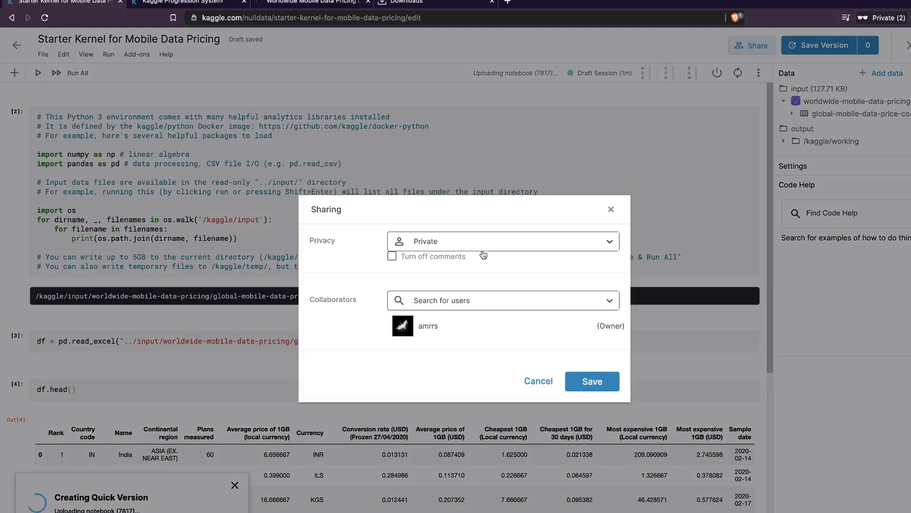
{"action": "left_click", "coordinate": [480, 242]}
{"action": "left_click", "coordinate": [441, 288]}
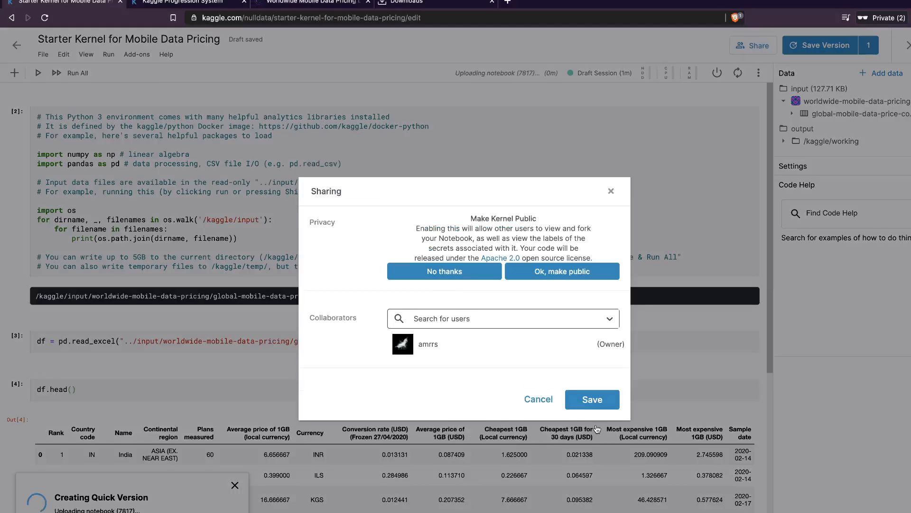
{"action": "left_click", "coordinate": [588, 275]}
{"action": "left_click", "coordinate": [595, 382]}
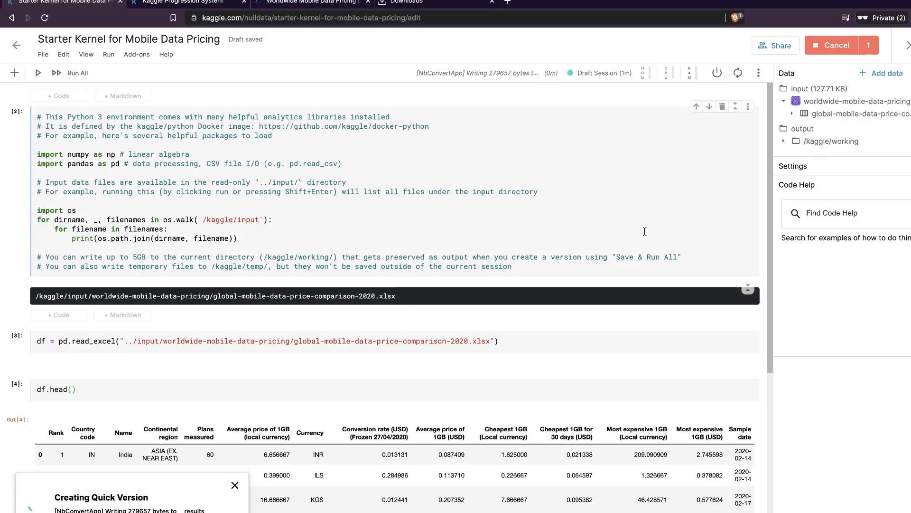
Leave the notebook editor and check the Worldwide Mobile Data Pricing dataset's public notebooks and its usability checklist
{"action": "left_click", "coordinate": [18, 46]}
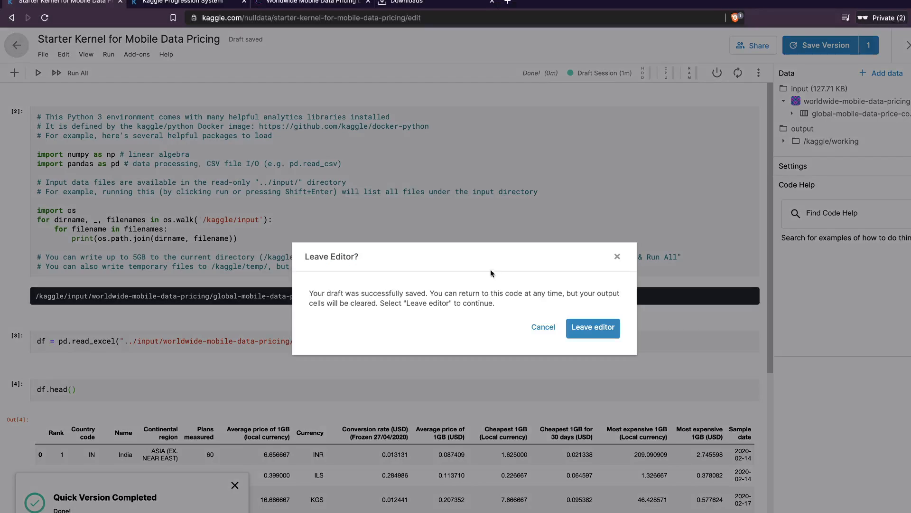
{"action": "left_click", "coordinate": [592, 328]}
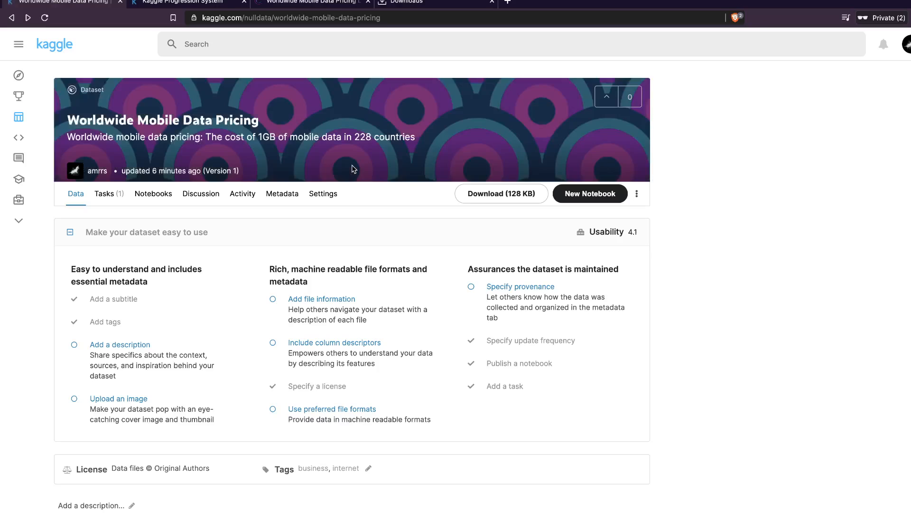
{"action": "left_click", "coordinate": [166, 197]}
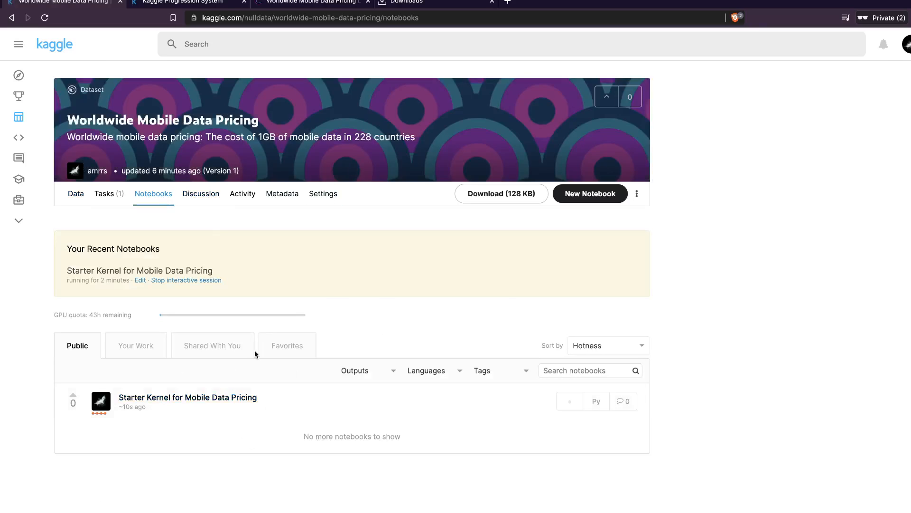
{"action": "left_click", "coordinate": [76, 196]}
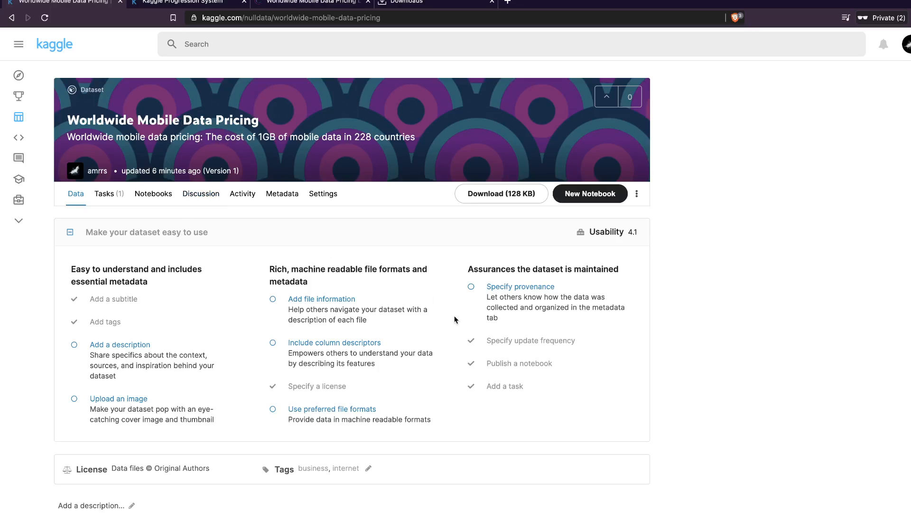
Open the public Starter Kernel for Mobile Data Pricing from the dataset's notebooks and examine its code, table outputs and voter list
{"action": "left_click", "coordinate": [161, 202]}
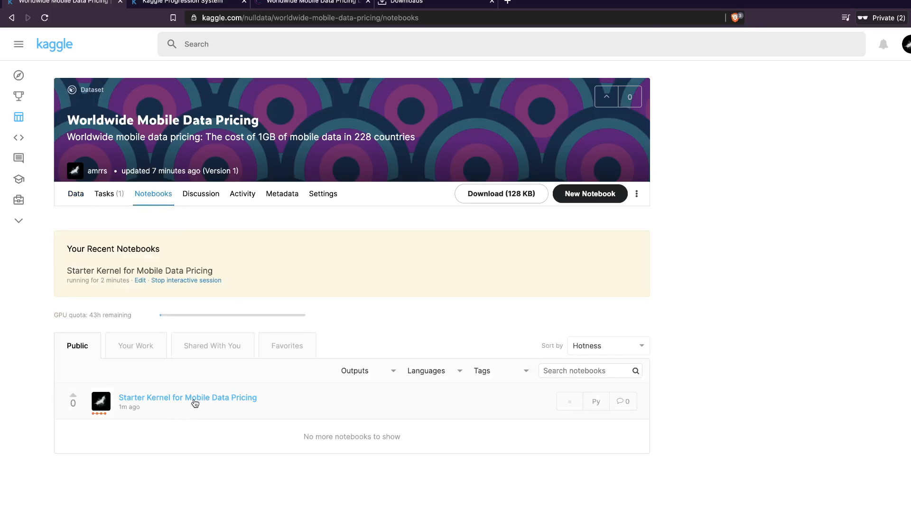
{"action": "left_click", "coordinate": [195, 402]}
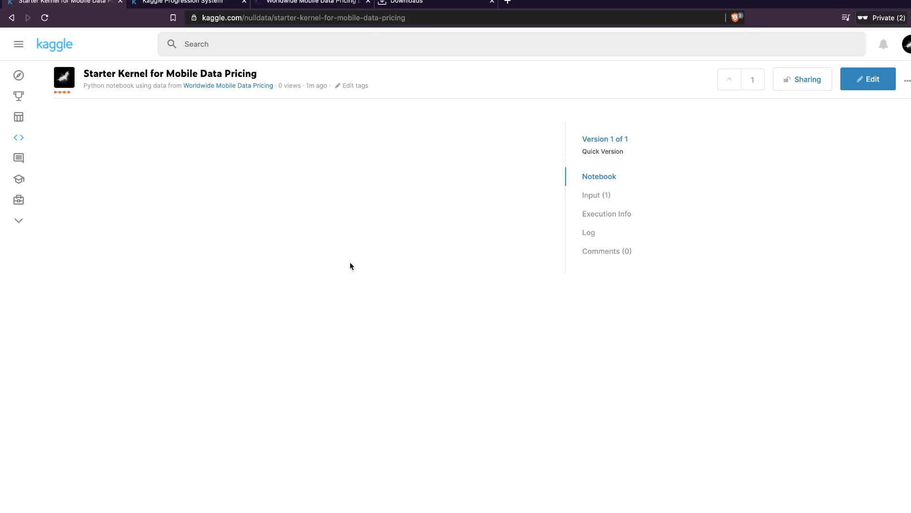
{"action": "scroll", "coordinate": [351, 266], "scroll_direction": "down", "scroll_amount": 15}
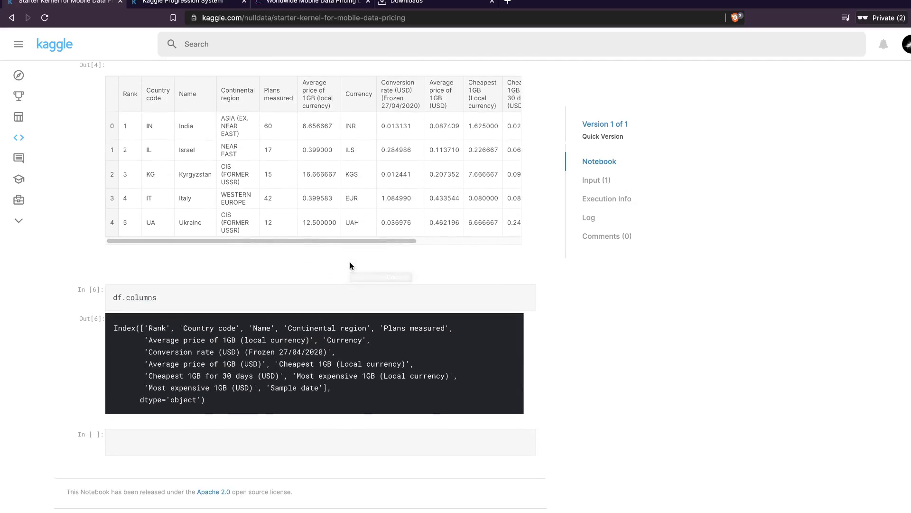
{"action": "scroll", "coordinate": [350, 264], "scroll_direction": "up", "scroll_amount": 2}
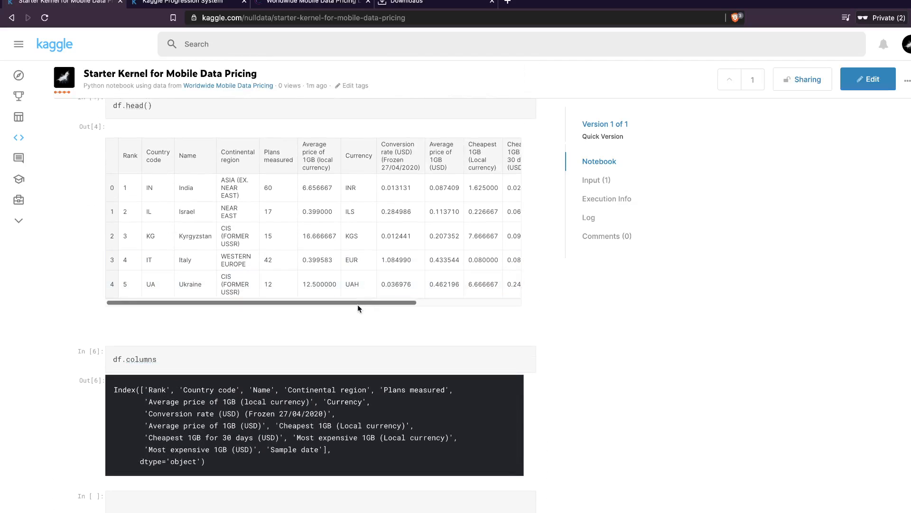
{"action": "left_click_drag", "start_coordinate": [358, 303], "coordinate": [509, 321]}
{"action": "scroll", "coordinate": [509, 322], "scroll_direction": "up", "scroll_amount": 2}
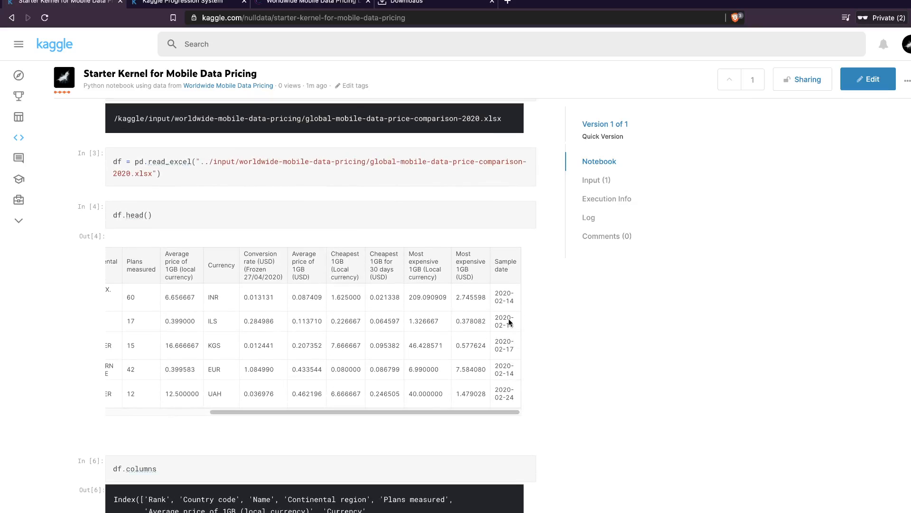
{"action": "scroll", "coordinate": [509, 322], "scroll_direction": "up", "scroll_amount": 5}
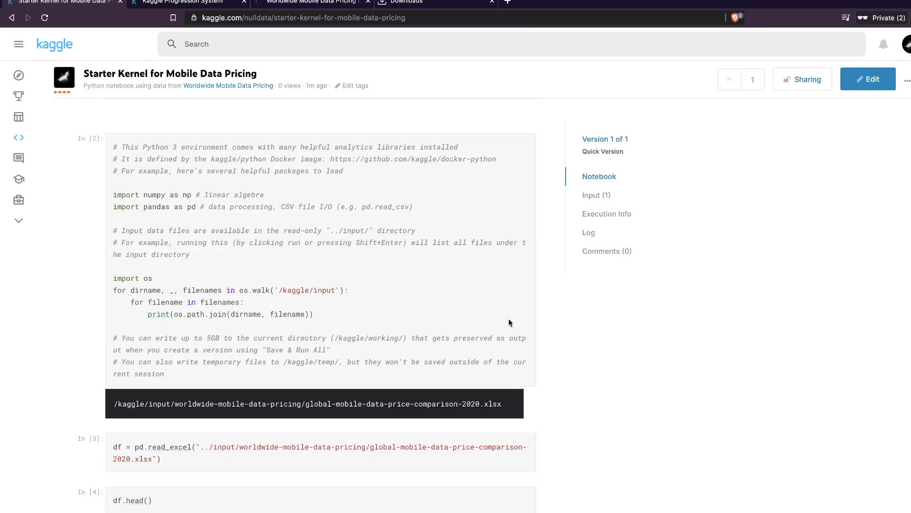
{"action": "left_click", "coordinate": [753, 79]}
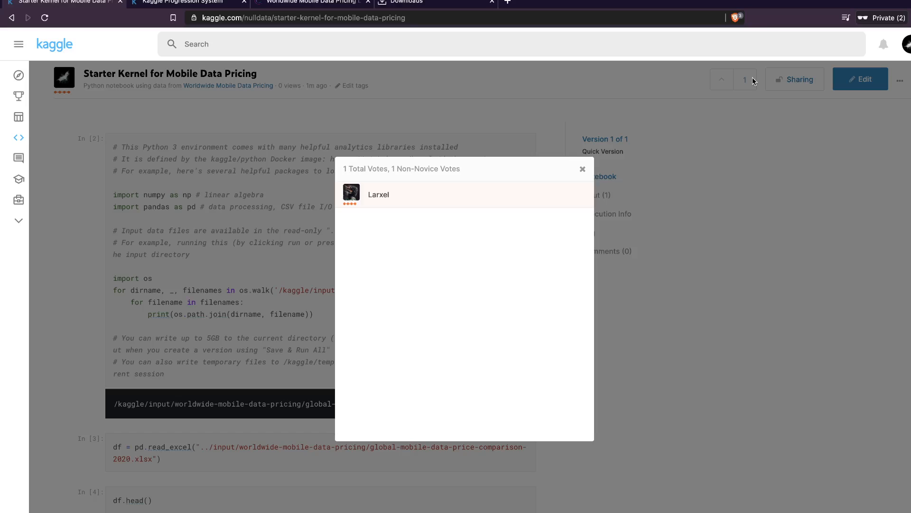
{"action": "left_click", "coordinate": [724, 191]}
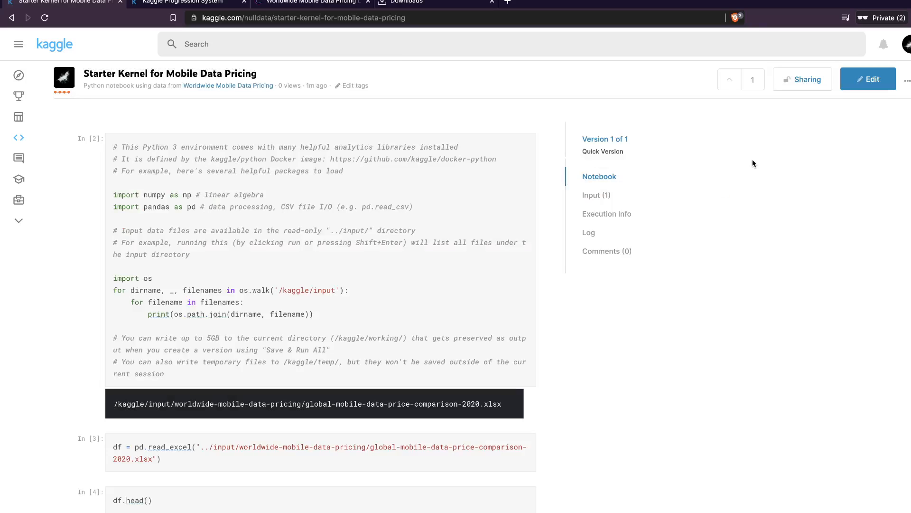